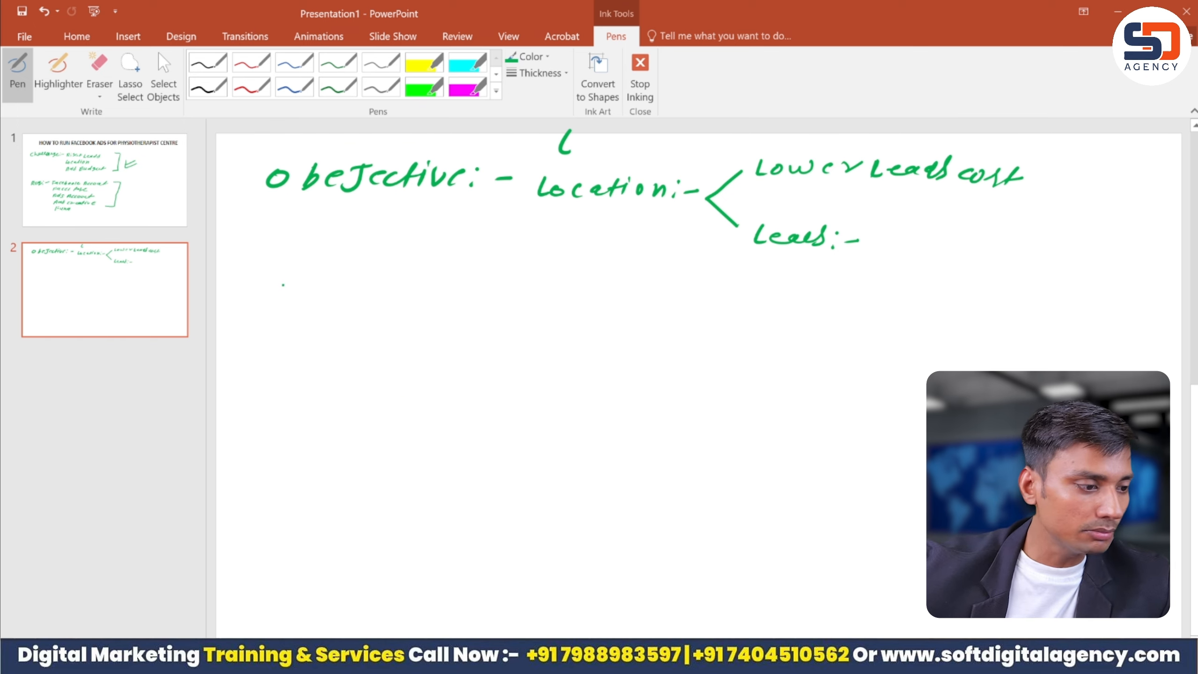
Handwrite "whatsaap:-" below the objective notes with "Leads quality" and "Leads generation", bracketed together and annotated with an underlined "4, 5 Account"
mouse_move(269, 292)
left_mouse_down()
mouse_move(277, 306)
mouse_move(293, 292)
mouse_move(326, 305)
mouse_move(350, 283)
mouse_move(364, 305)
mouse_move(387, 292)
mouse_move(471, 294)
left_mouse_up()
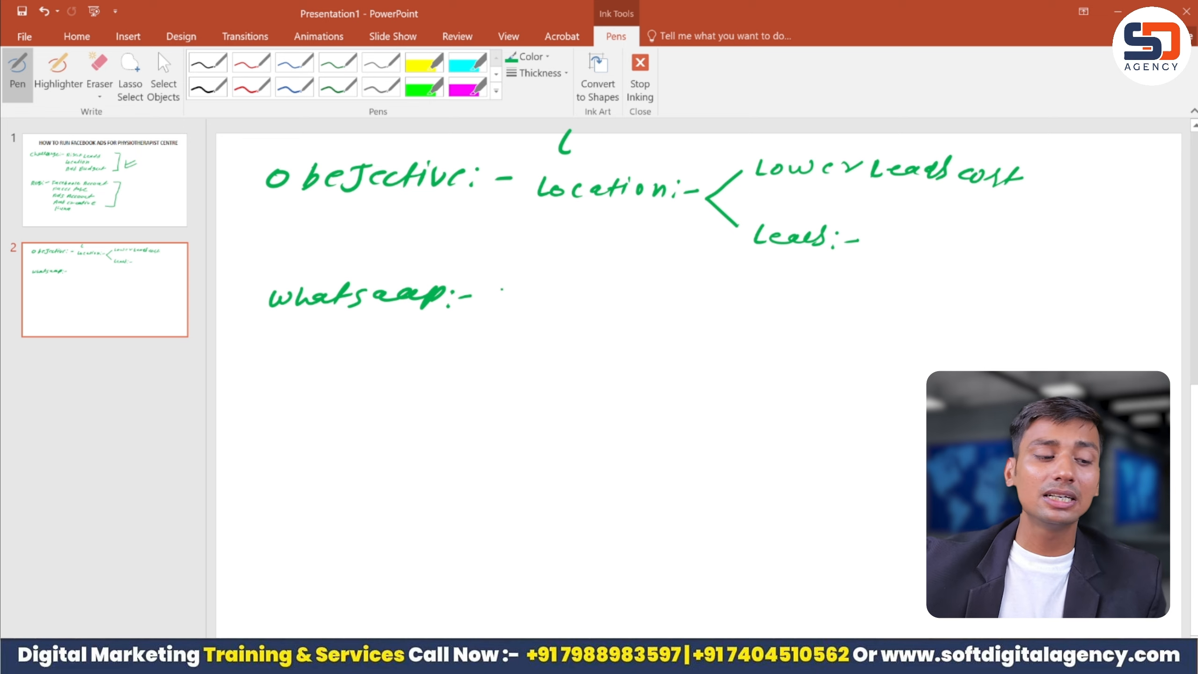
mouse_move(498, 291)
left_mouse_down()
mouse_move(492, 313)
mouse_move(587, 294)
mouse_move(584, 314)
mouse_move(703, 302)
mouse_move(691, 317)
mouse_move(749, 309)
mouse_move(747, 323)
left_mouse_up()
mouse_move(501, 349)
left_mouse_down()
mouse_move(510, 366)
mouse_move(584, 348)
mouse_move(627, 374)
mouse_move(779, 362)
mouse_move(809, 376)
left_mouse_up()
mouse_move(815, 310)
left_mouse_down()
mouse_move(854, 361)
mouse_move(825, 377)
left_mouse_up()
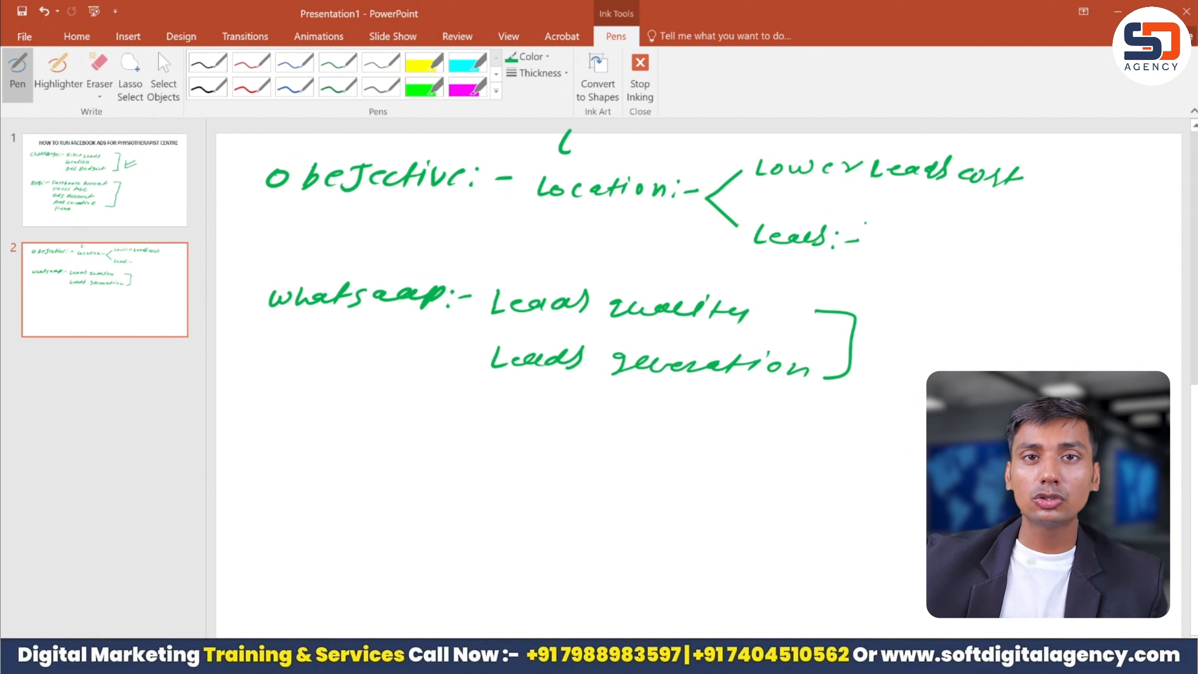
left_click_drag(895, 329, 906, 358)
mouse_move(919, 351)
left_mouse_down()
mouse_move(914, 362)
mouse_move(975, 331)
mouse_move(1007, 330)
mouse_move(1089, 358)
mouse_move(1119, 337)
left_mouse_up()
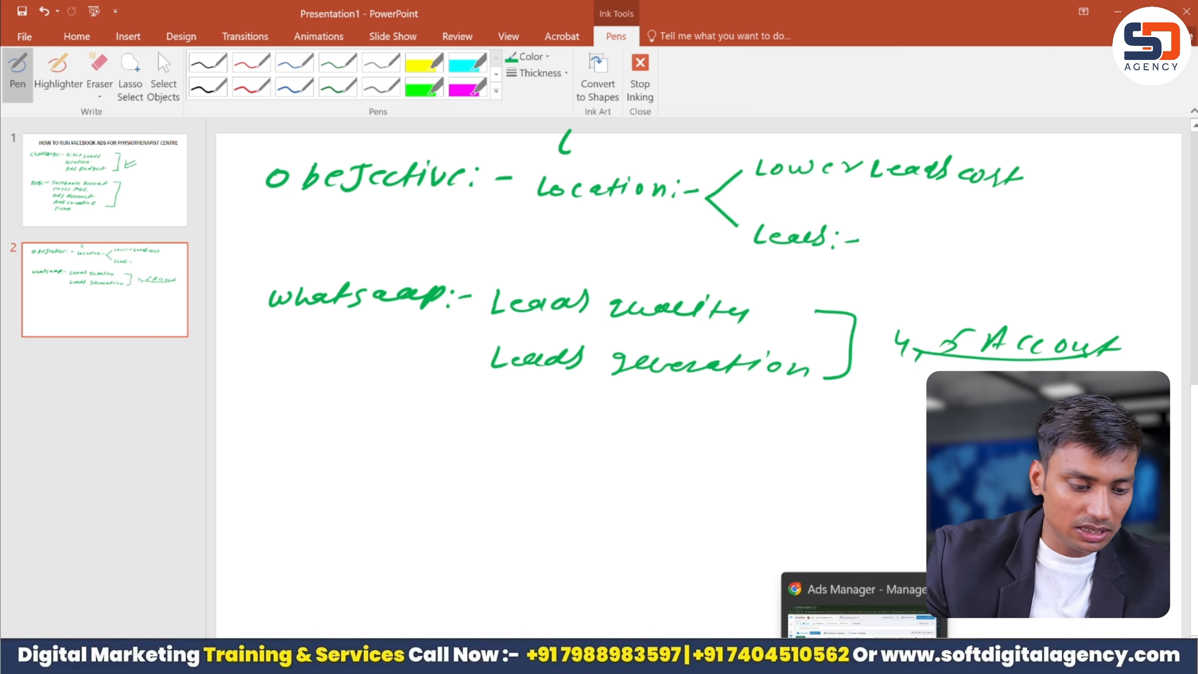
Switch to Ads Manager and create a new auction campaign with the Engagement objective and the Manual engagement campaign setup
mouse_move(825, 659)
left_click(825, 620)
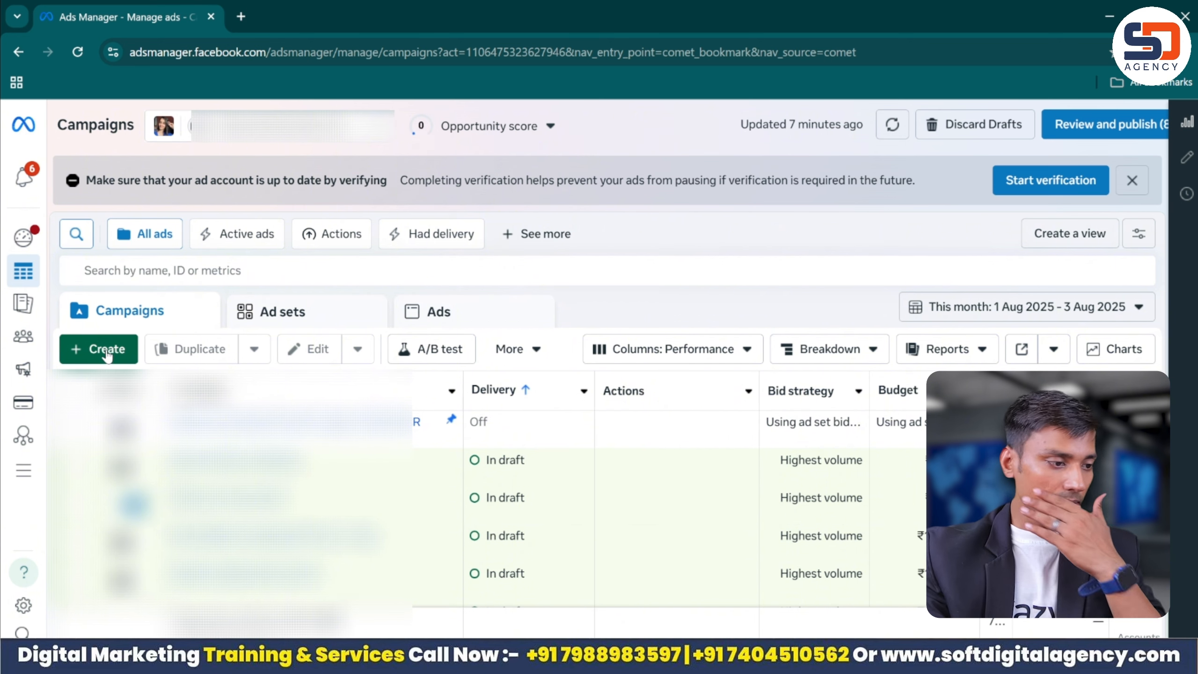
left_click(99, 349)
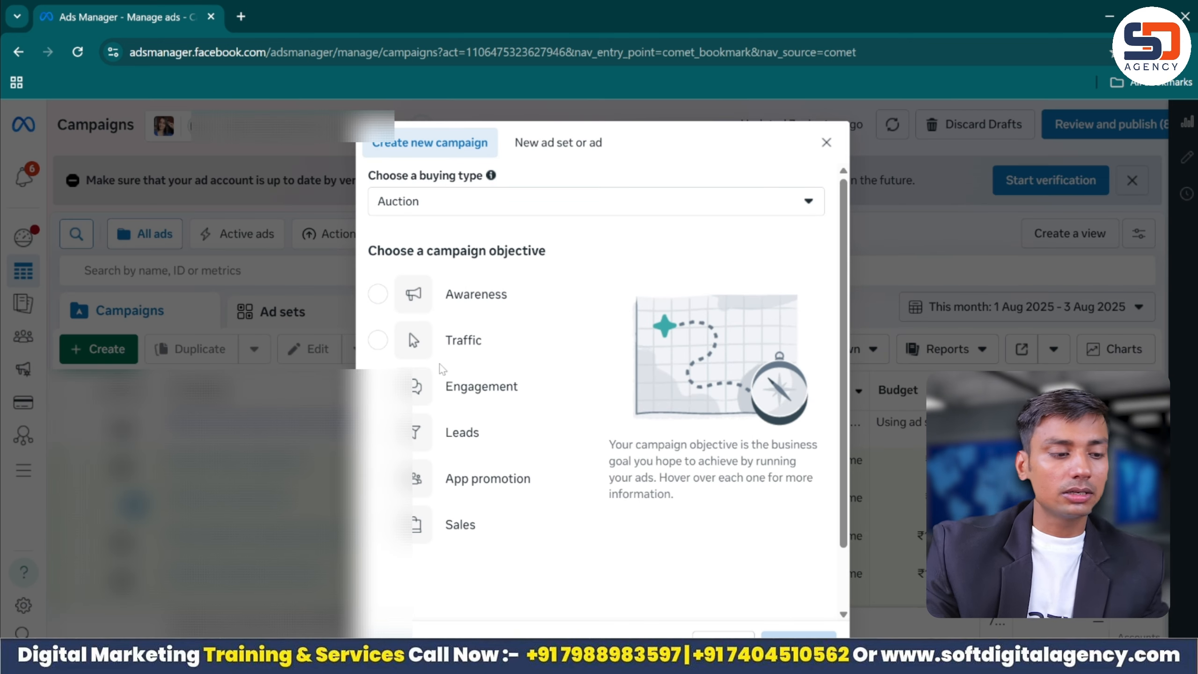
mouse_move(439, 366)
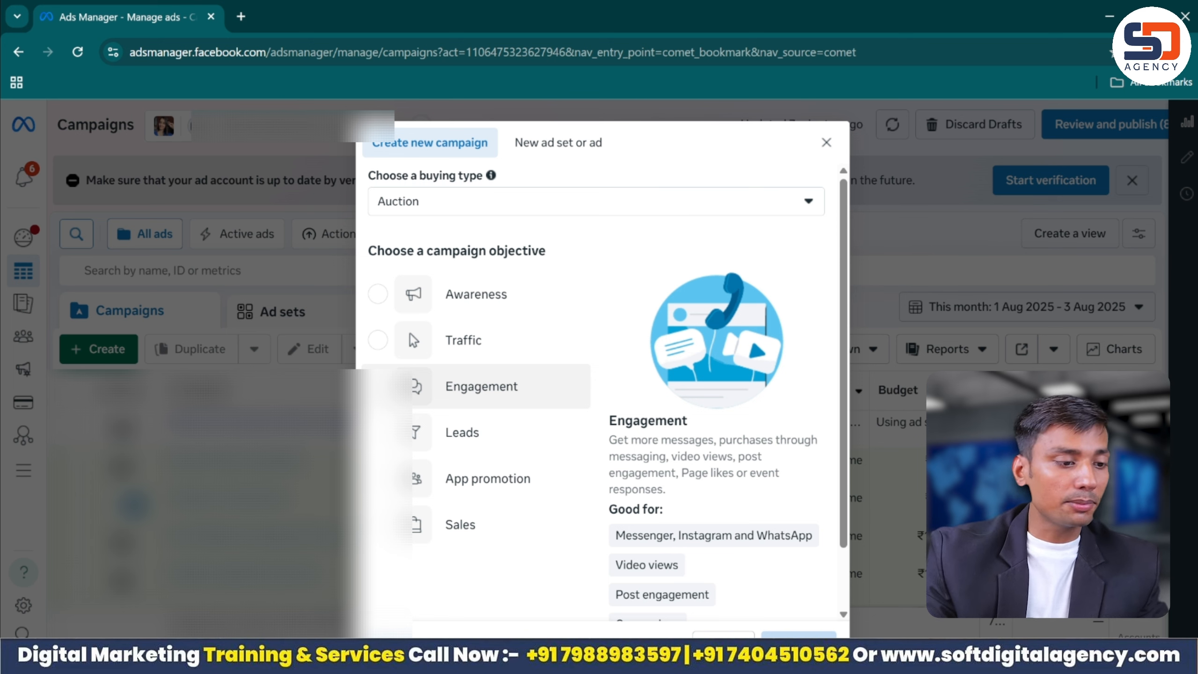
left_click(491, 372)
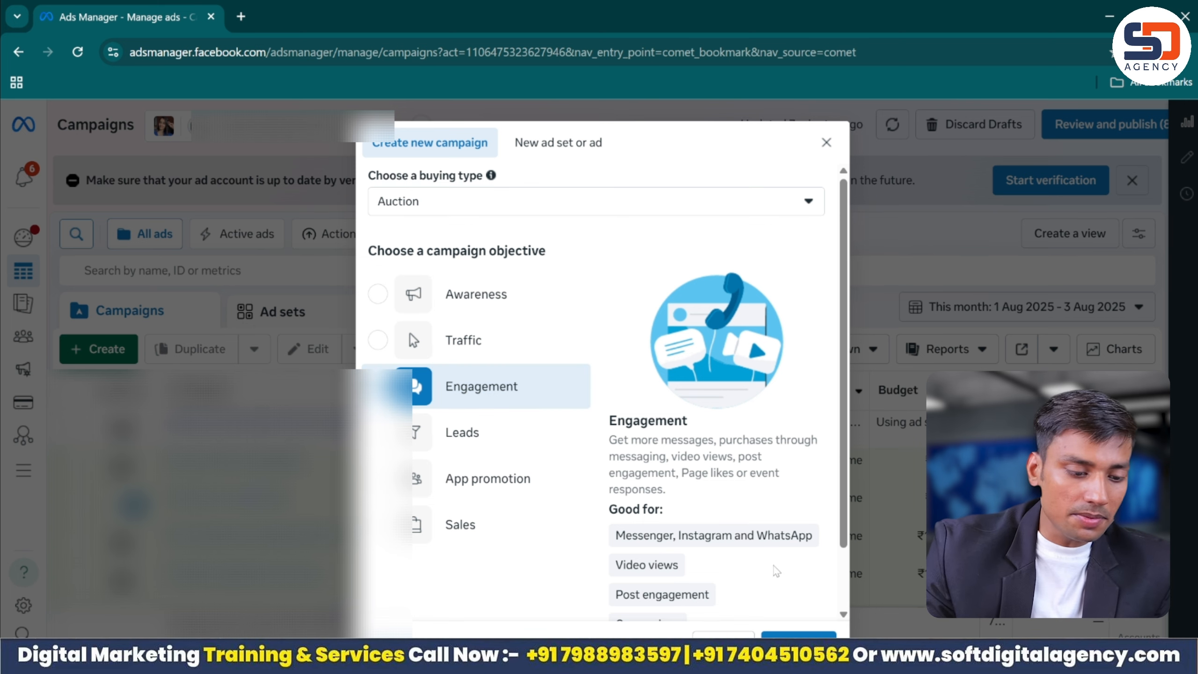
left_click(798, 634)
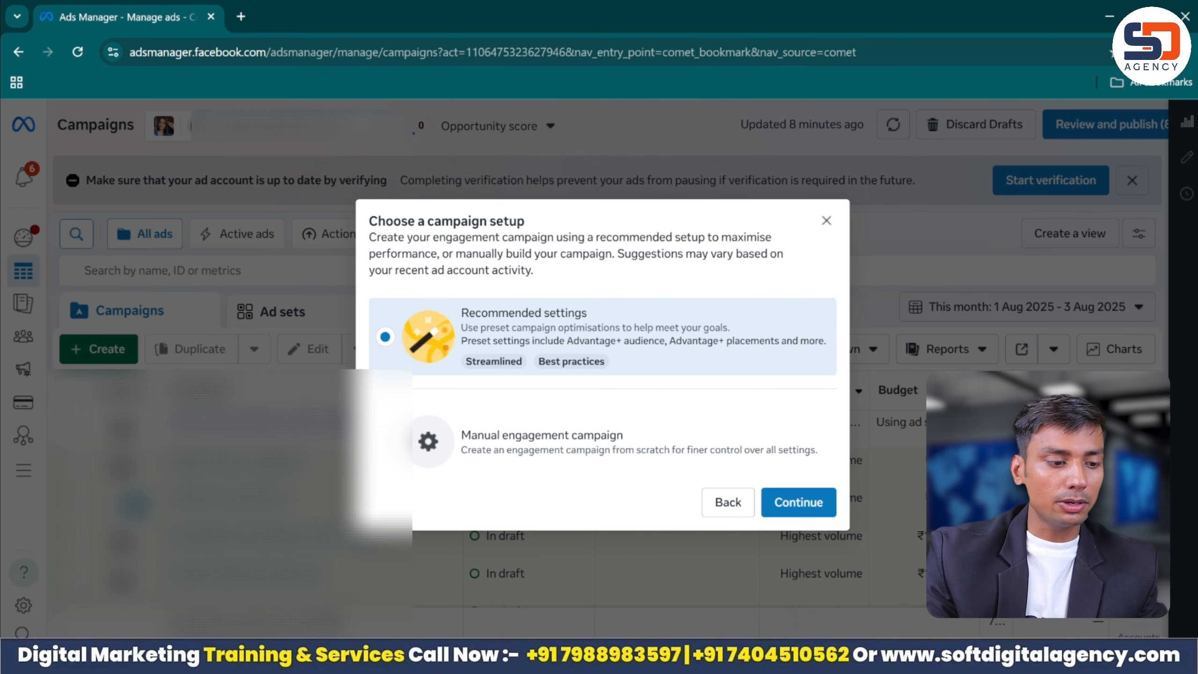
left_click(682, 457)
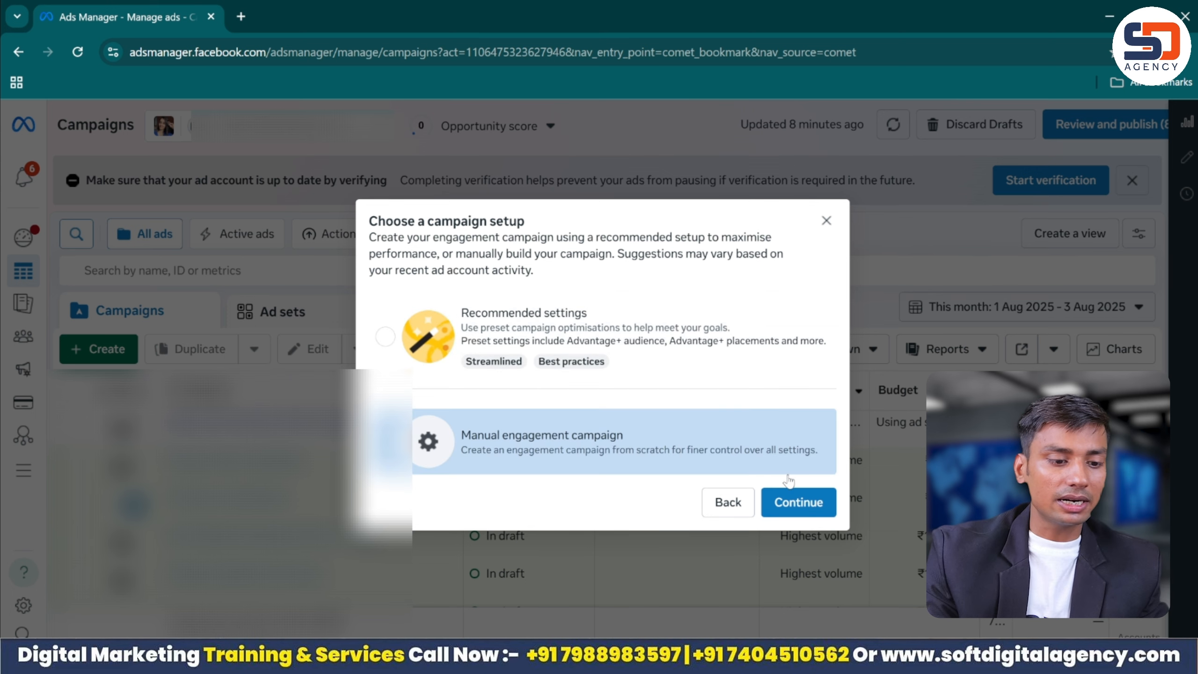
left_click(800, 502)
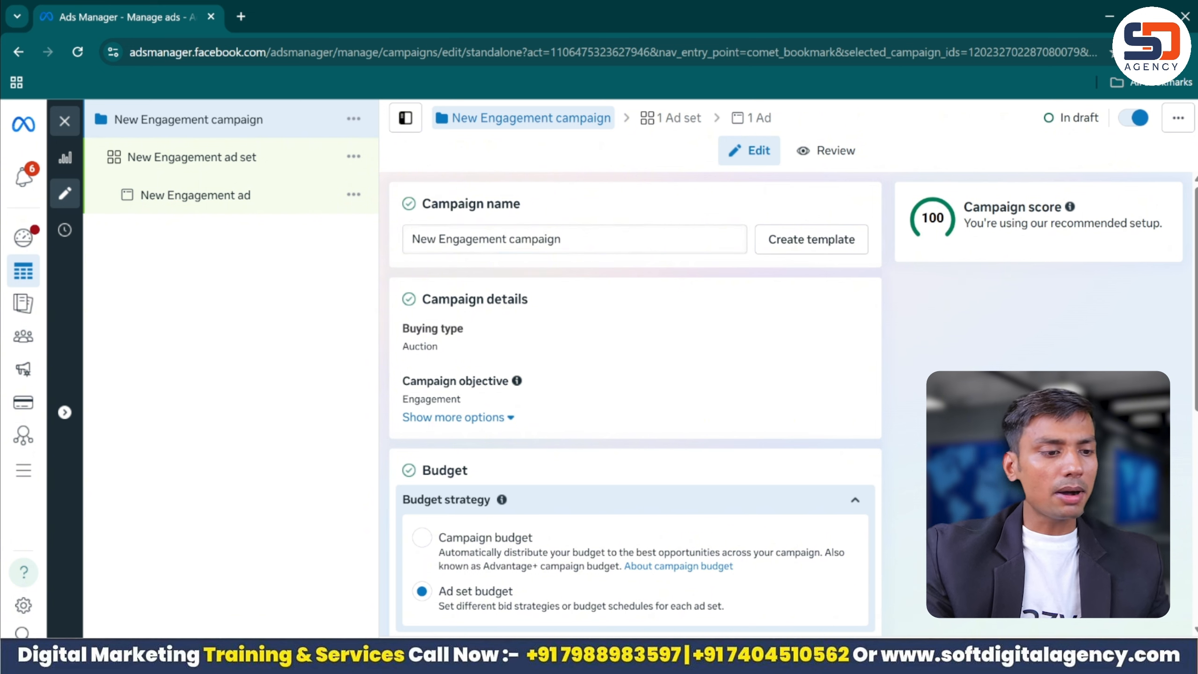
Rename the campaign "3 August Ads For Physi" and copy that name for reuse
left_click(562, 239)
key("ctrl+a")
key("BackSpace")
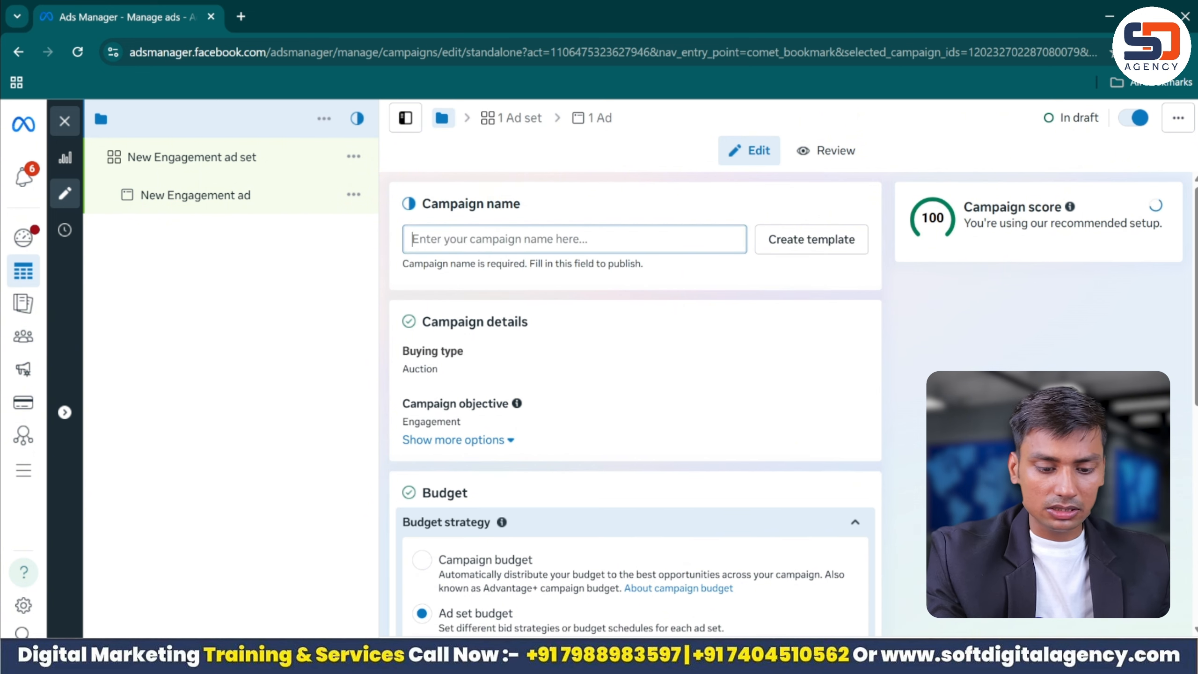
type("3 AUgust")
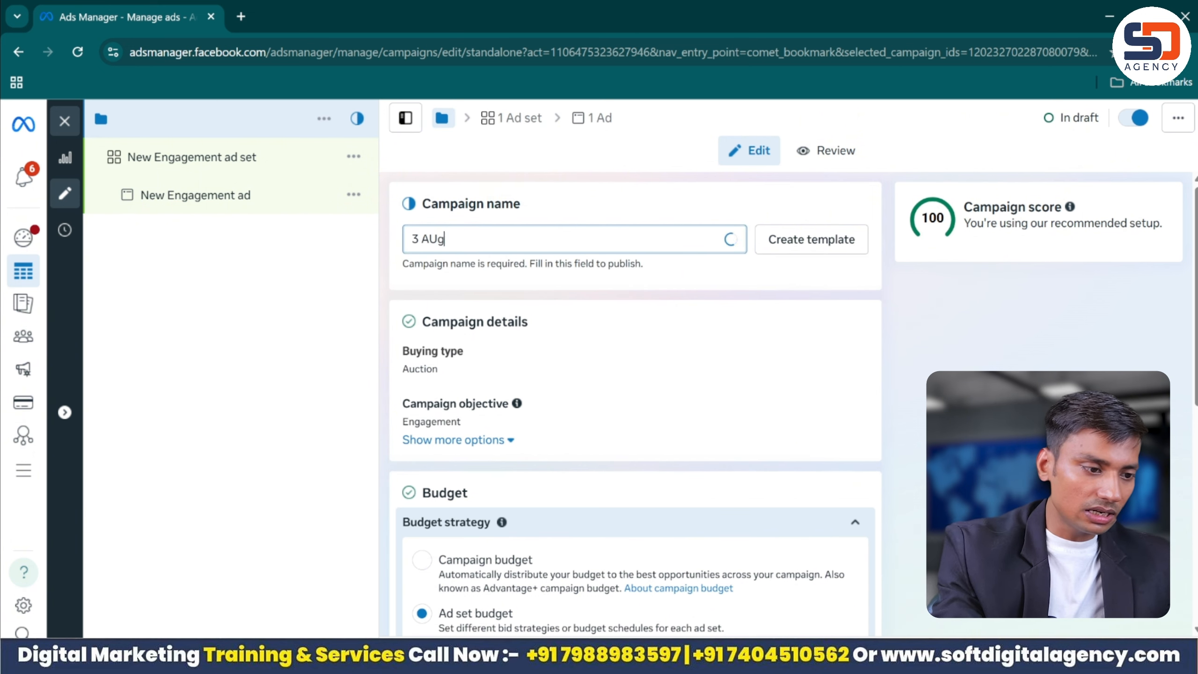
key("BackSpace")
key("BackSpace")
key("BackSpace")
key("BackSpace")
key("BackSpace")
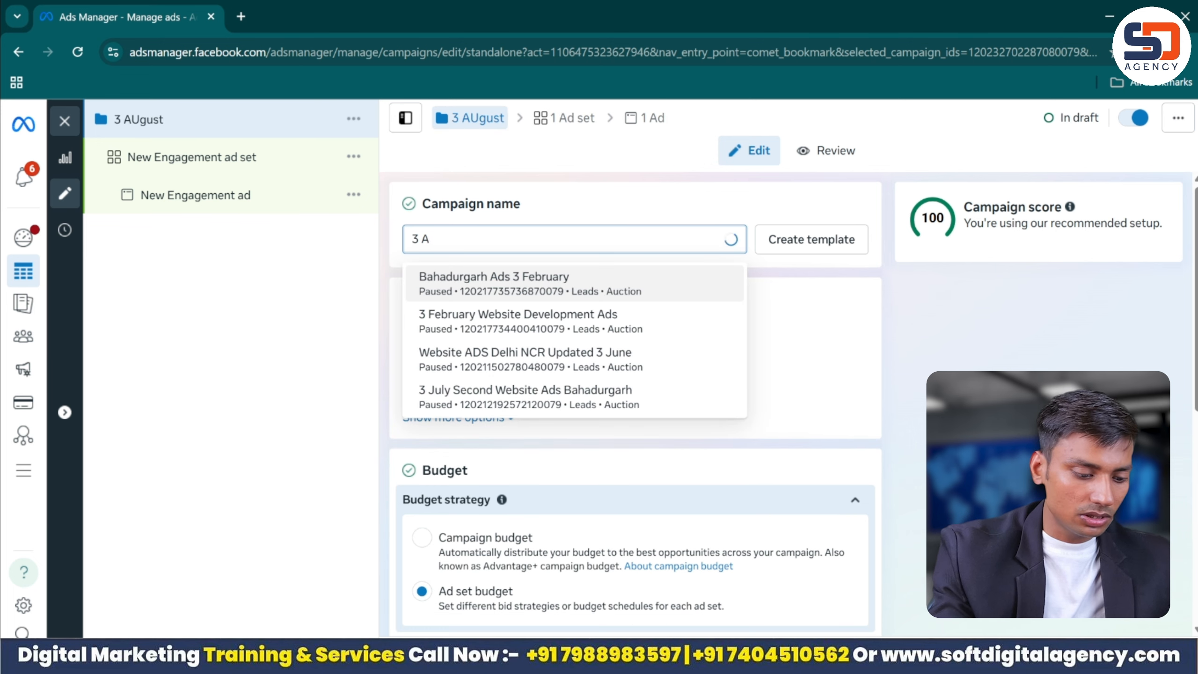
type("ugust")
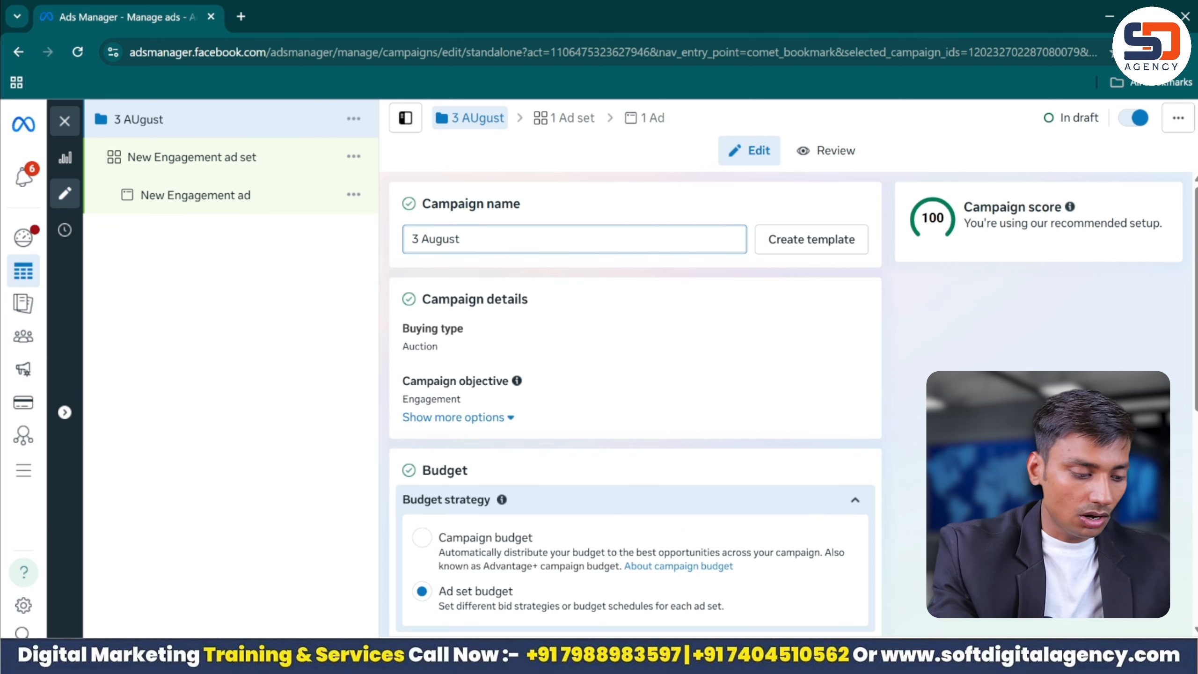
type(" Ads For Physi")
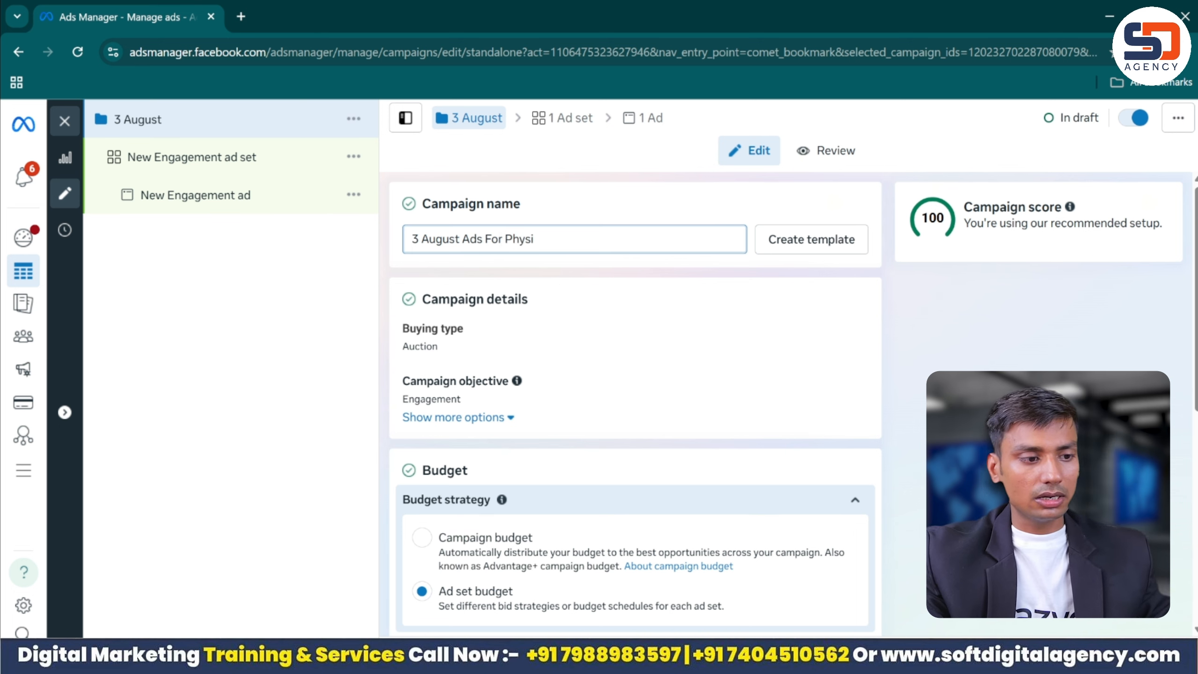
key("ctrl+a")
key("ctrl+c")
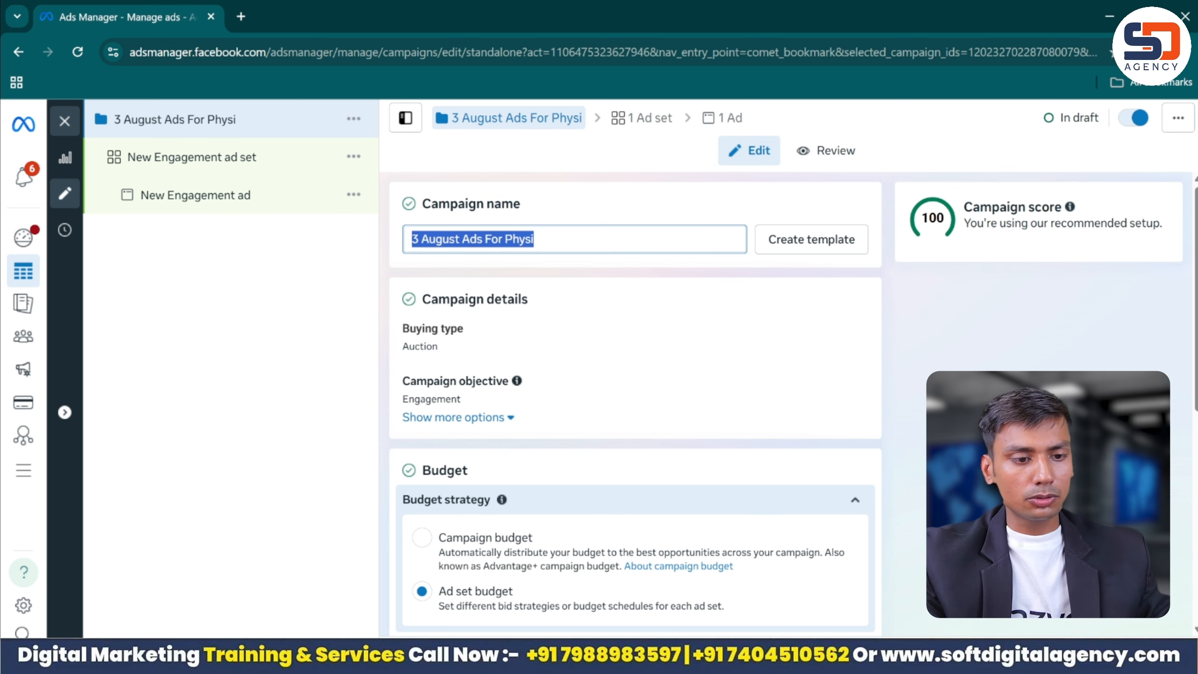
left_click(898, 336)
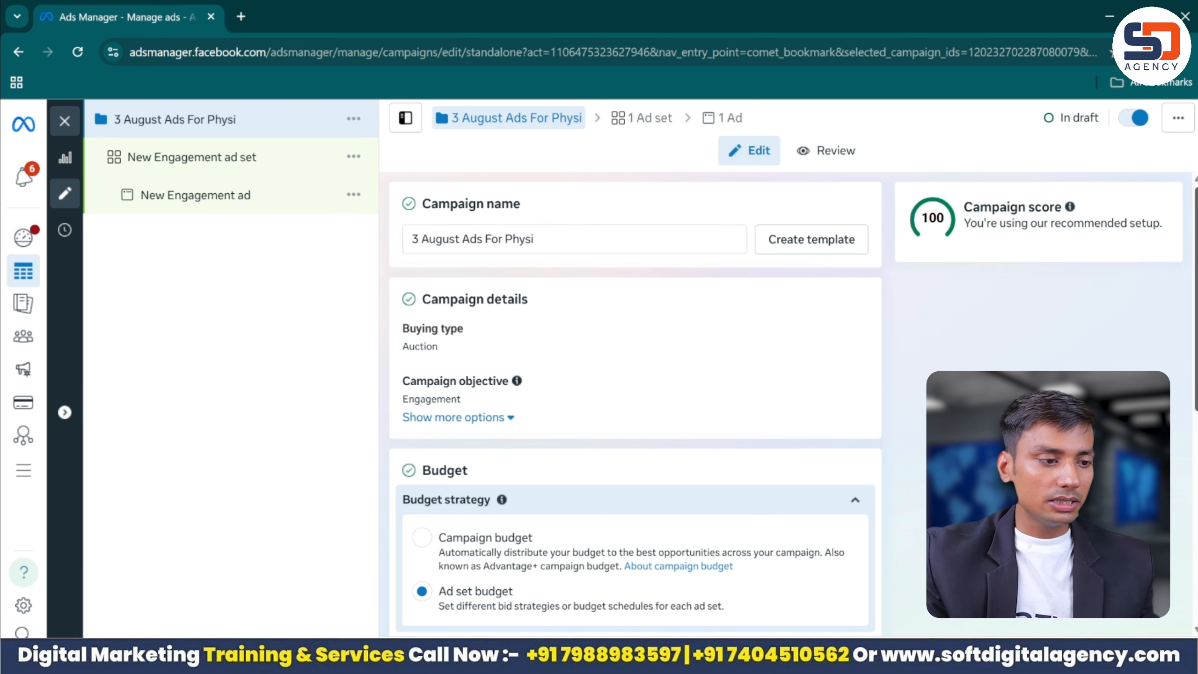
Switch the budget strategy to Campaign budget and set the daily budget to ₹1,000.00
scroll(635, 403, "down", 5)
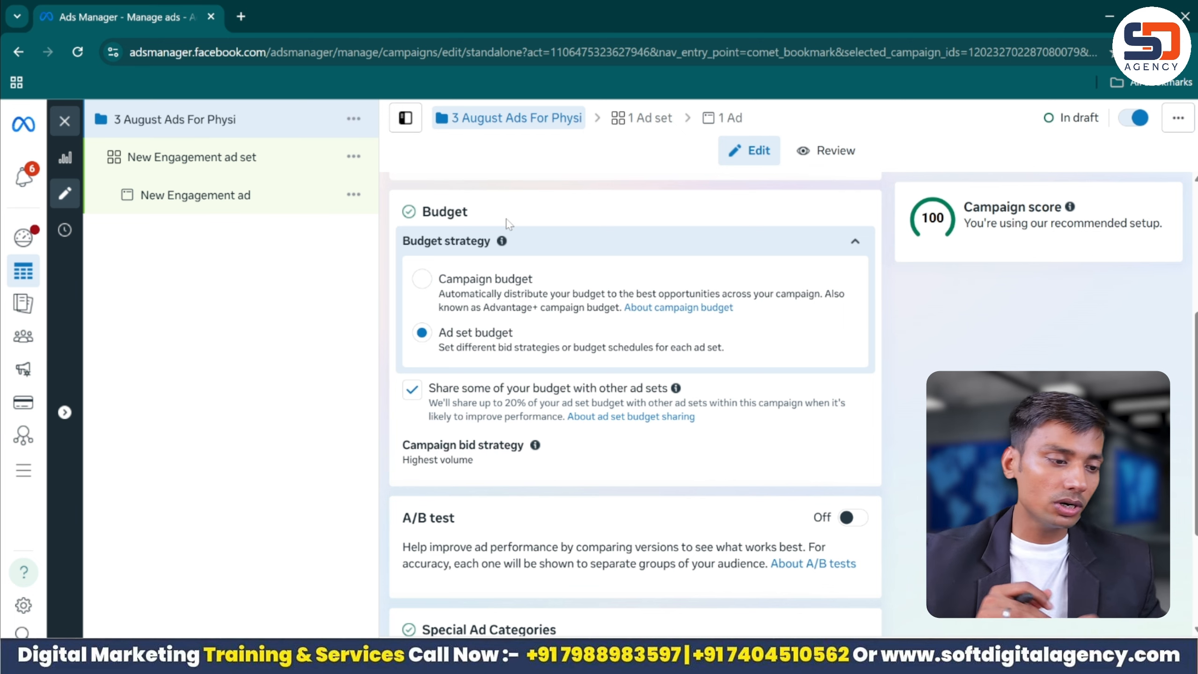
left_click(427, 282)
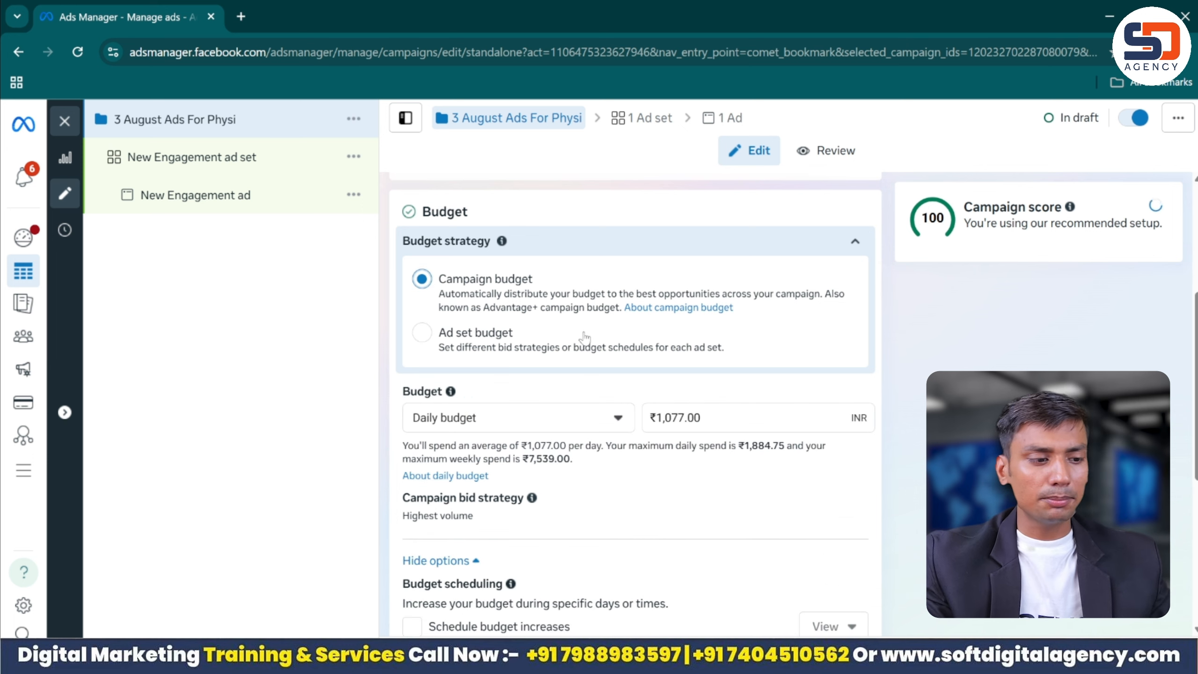
left_click(672, 417)
key("Delete")
key("Delete")
key("Delete")
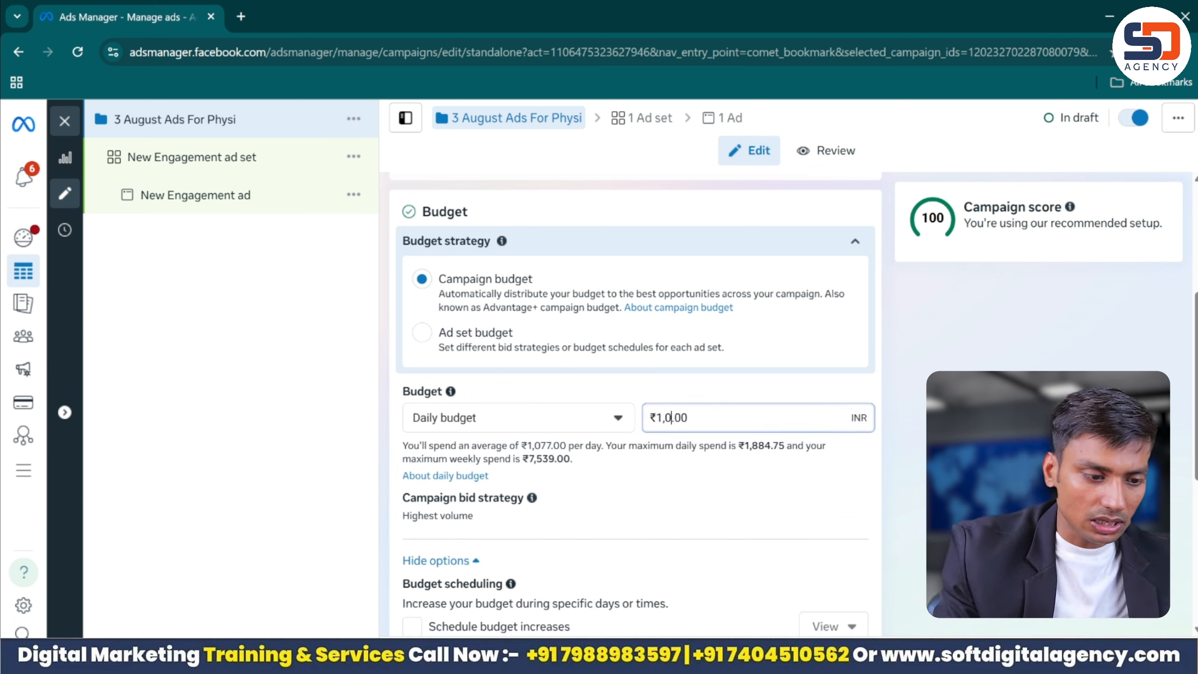
type("00")
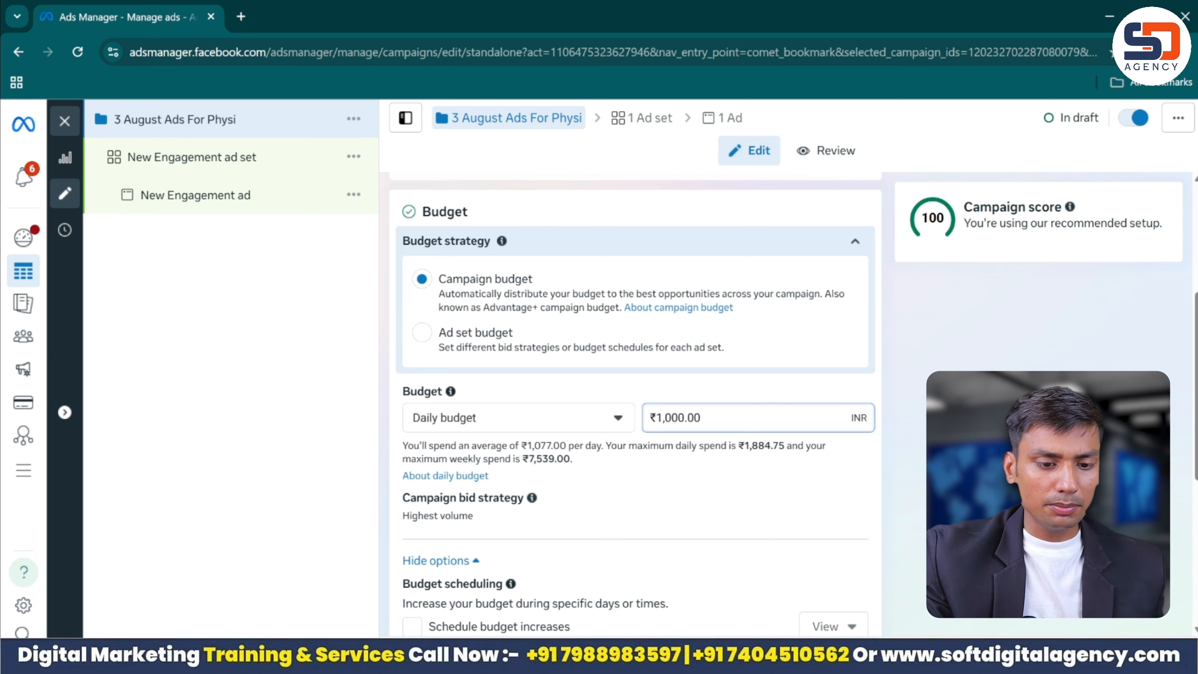
Continue to the ad set and replace its name with the copied "3 August Ads For Physi"
scroll(635, 405, "down", 5)
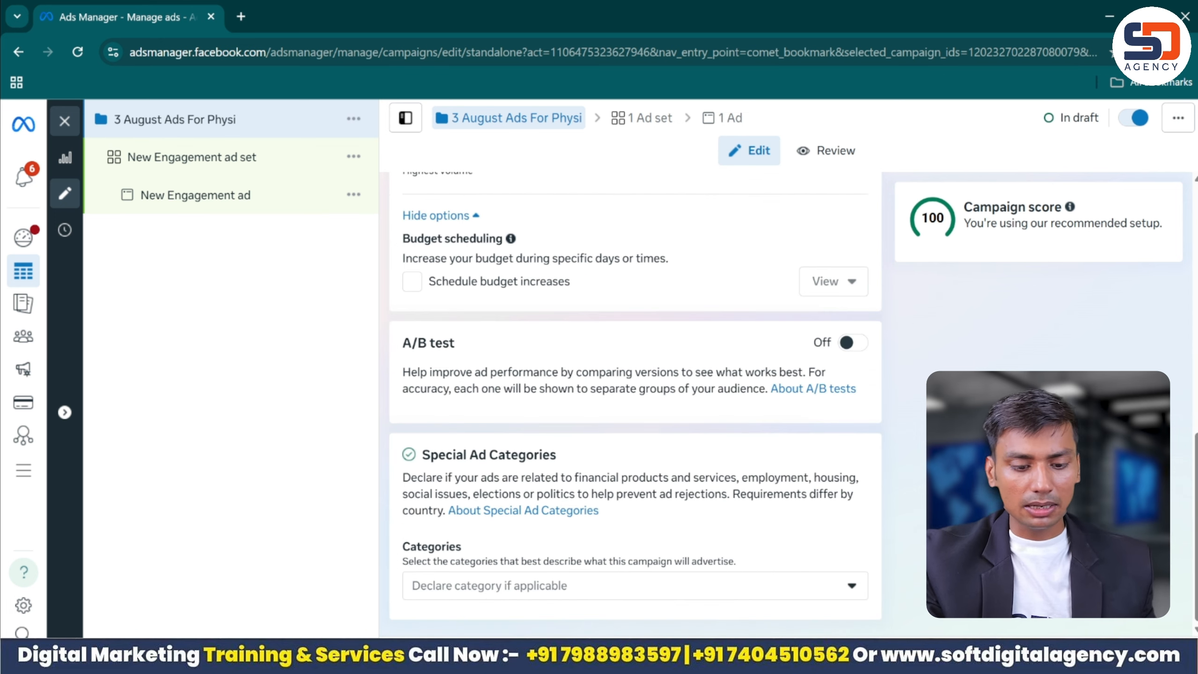
left_click(1162, 655)
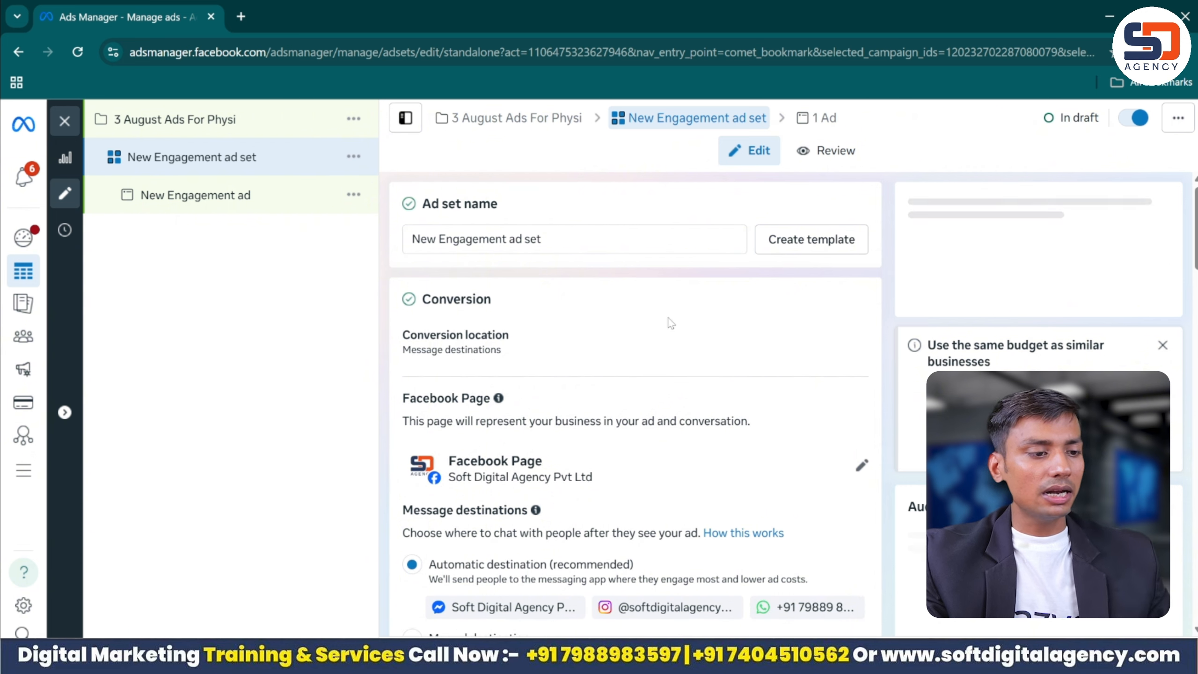
left_click(540, 238)
key("ctrl+a")
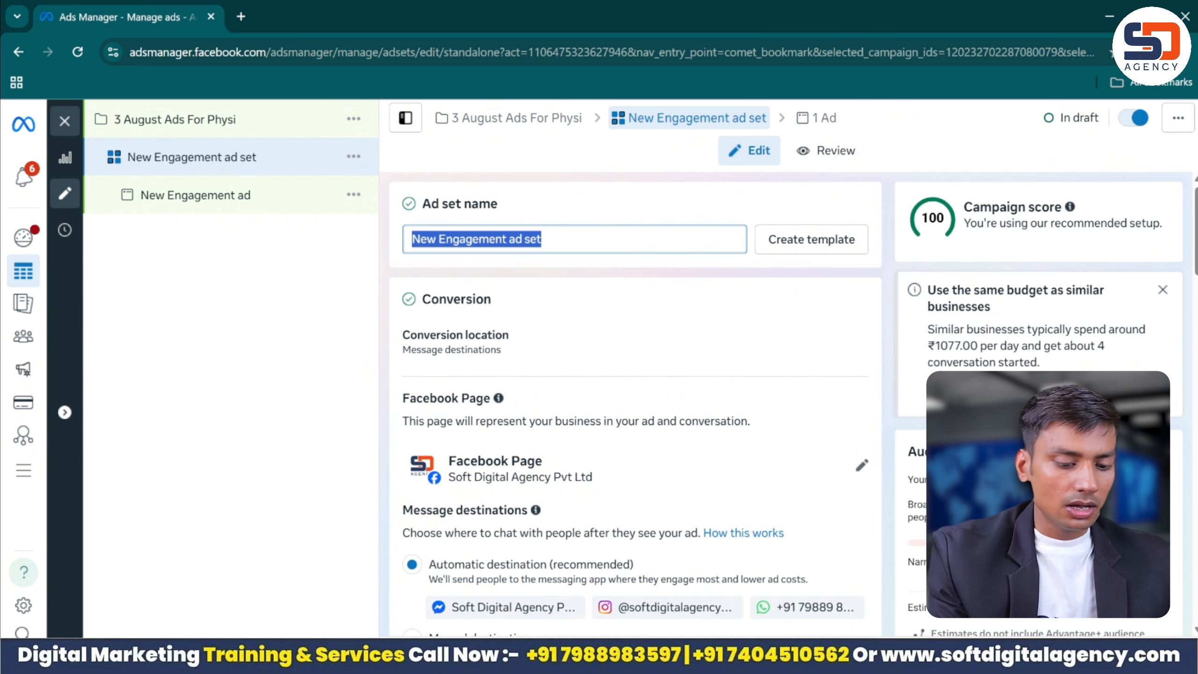
key("BackSpace")
key("ctrl+v")
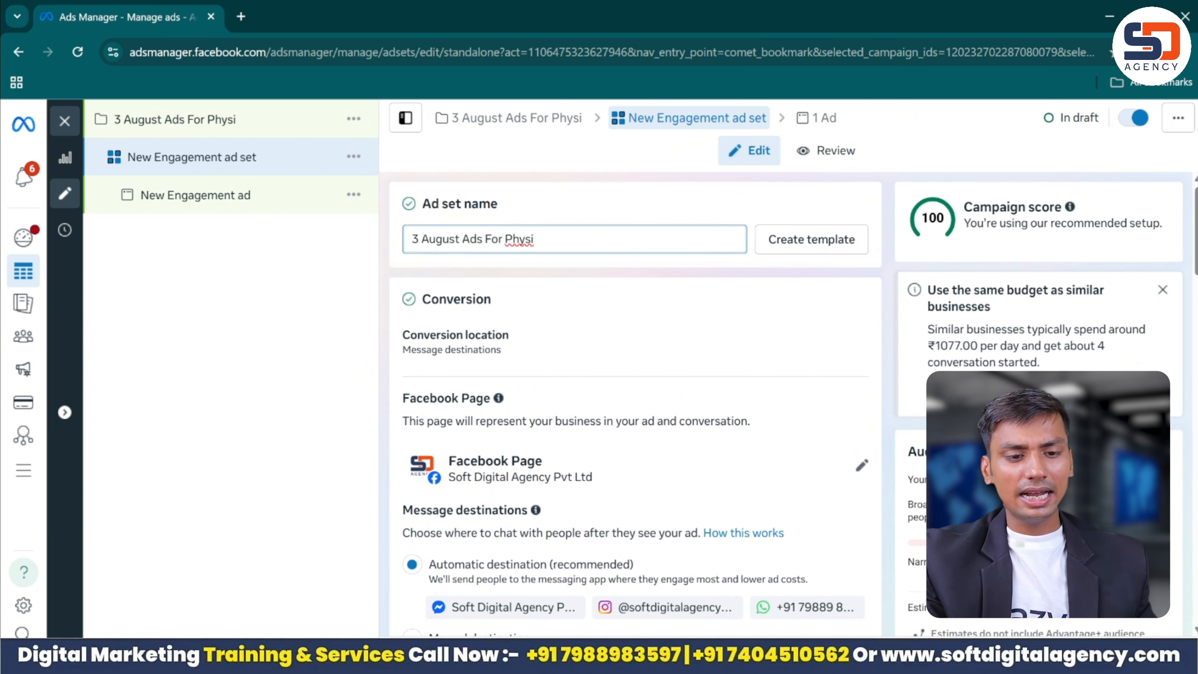
Set the message destinations to Manual destination and deselect Instagram and Messenger, leaving only WhatsApp
scroll(681, 298, "down", 4)
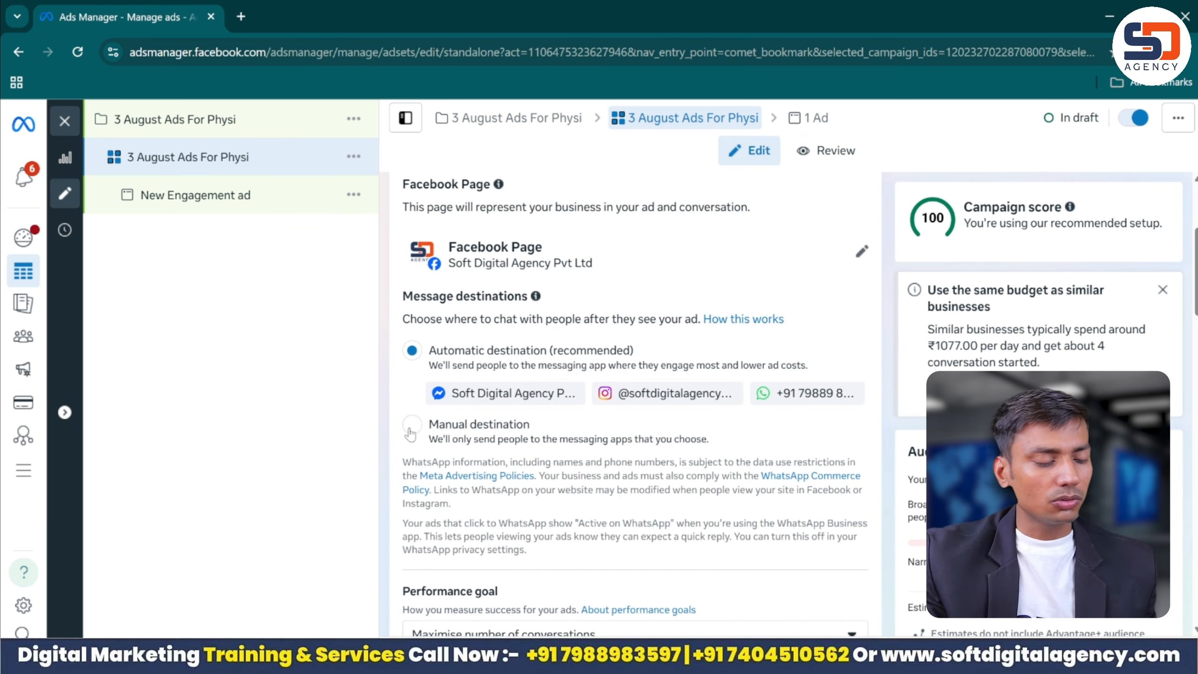
left_click(482, 441)
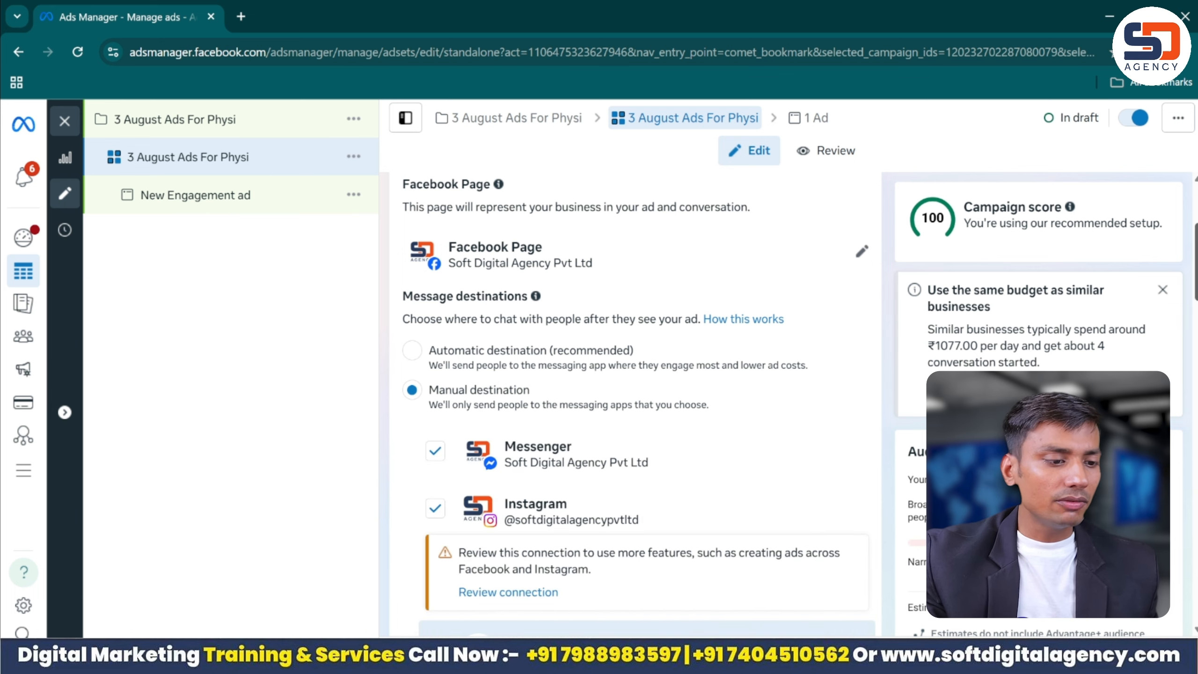
scroll(640, 403, "down", 4)
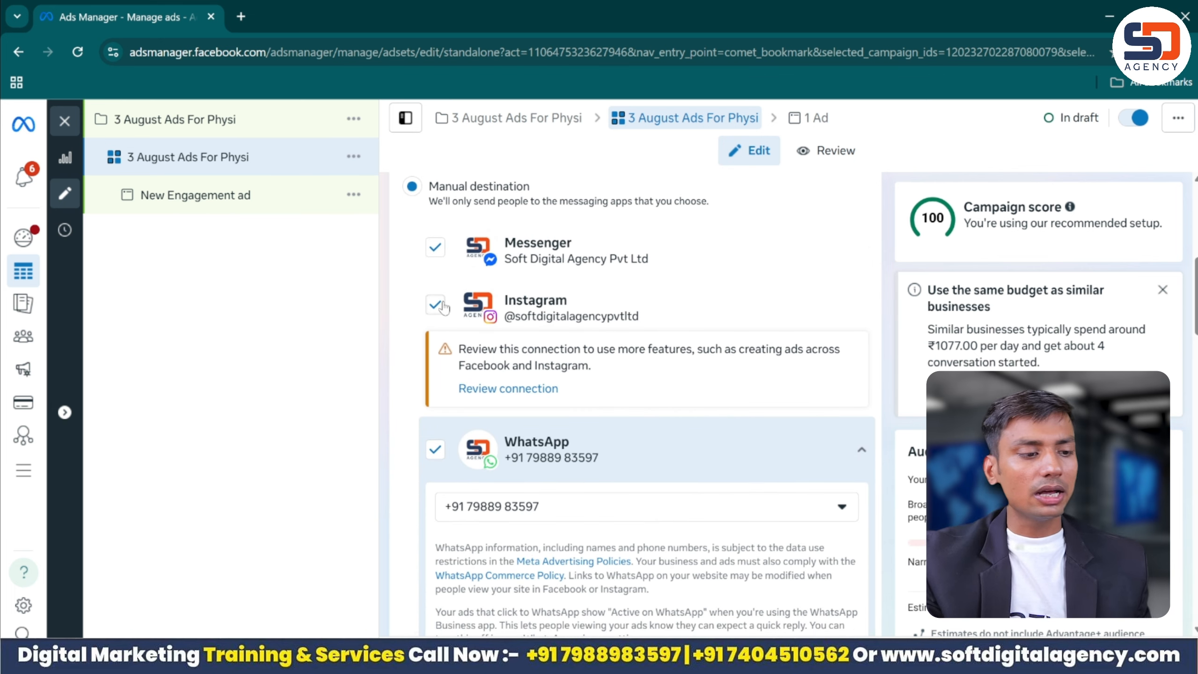
left_click(434, 304)
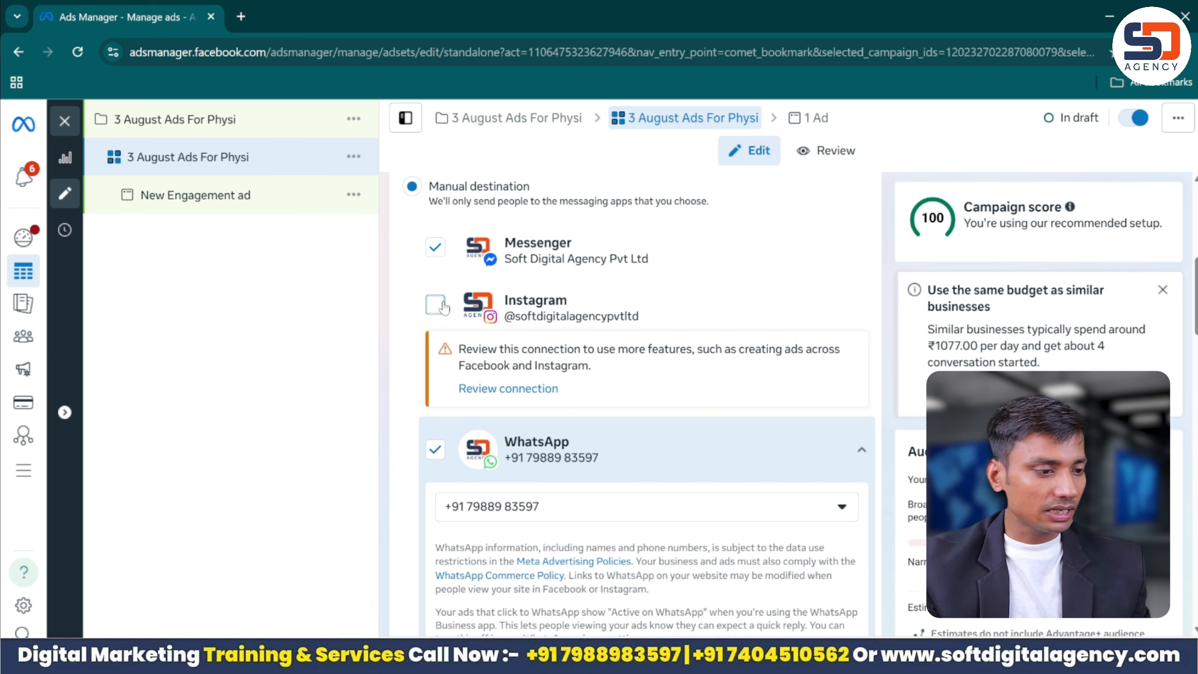
left_click(436, 255)
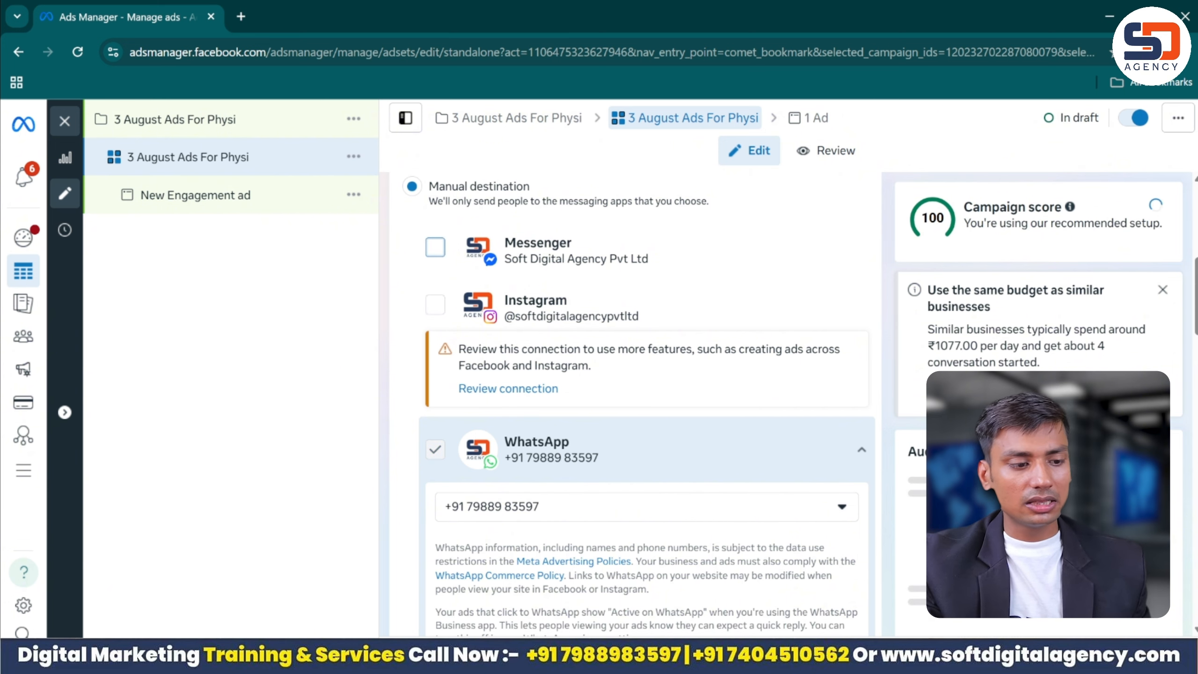
Choose "Maximise number of conversations" as the ad set's performance goal
scroll(639, 403, "up", 4)
scroll(639, 404, "down", 12)
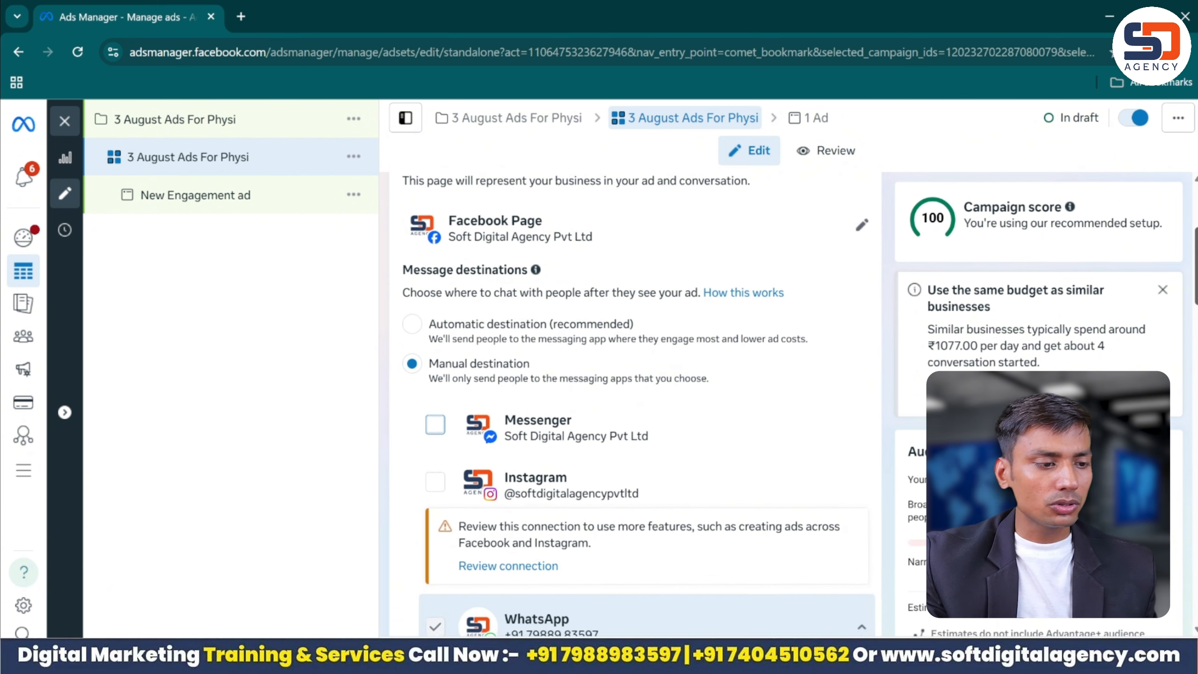
left_click_drag(1197, 373, 1196, 376)
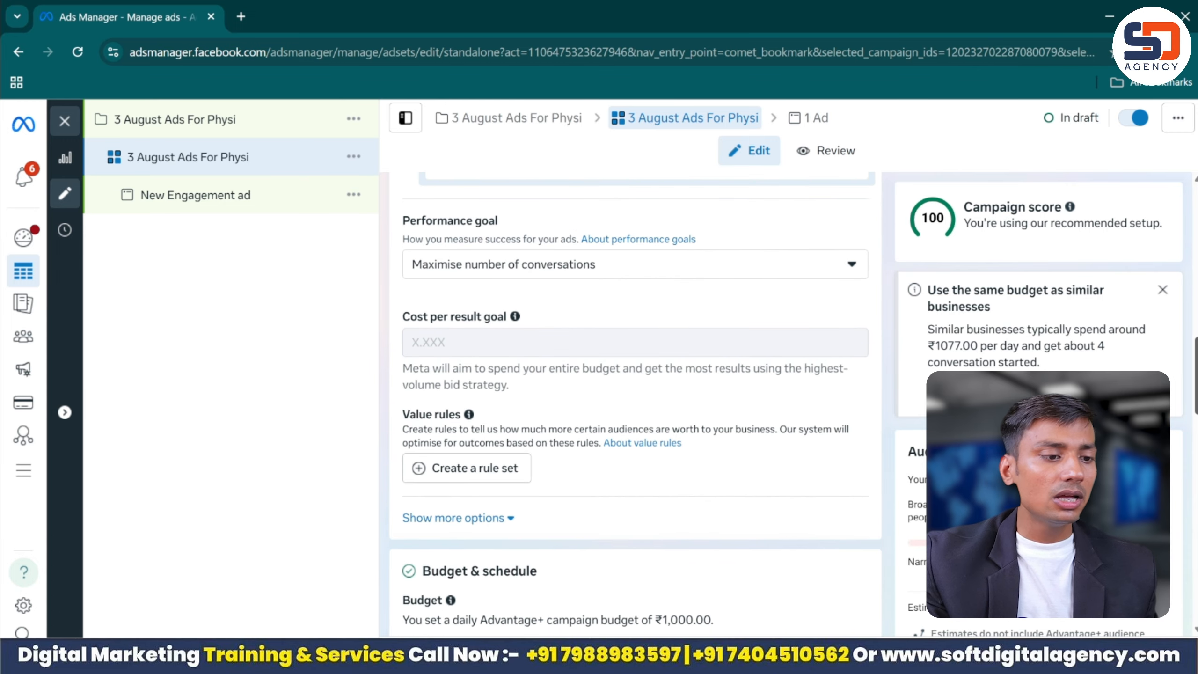
left_click_drag(501, 223, 399, 226)
left_click(524, 310)
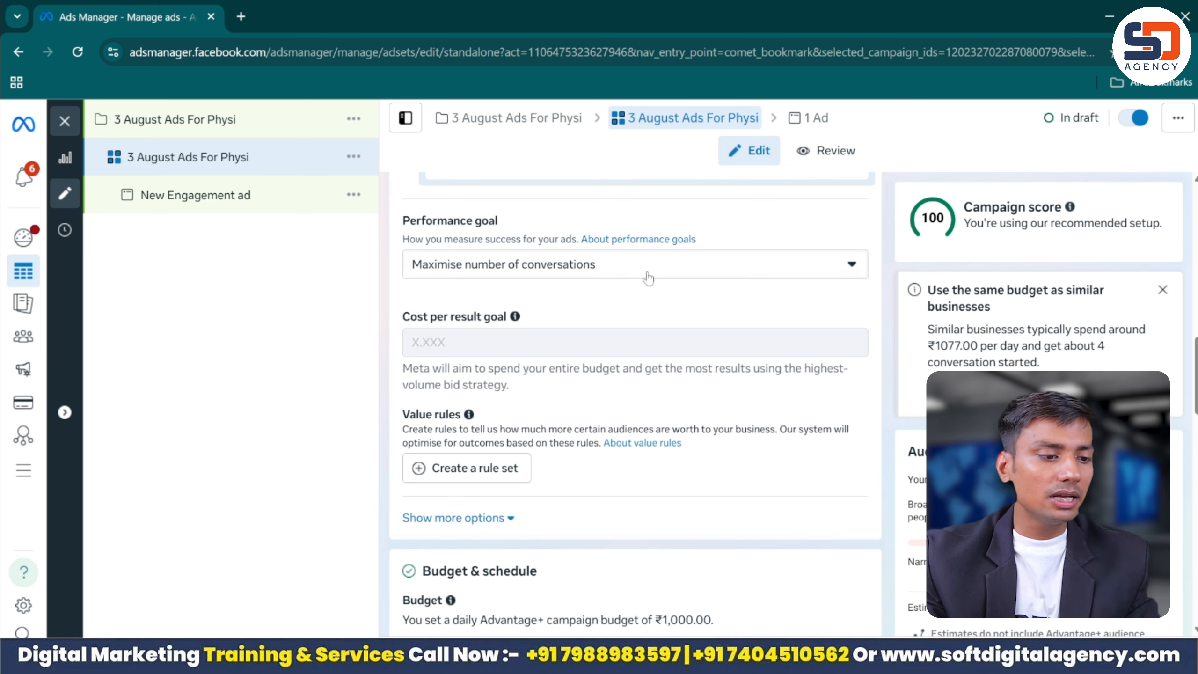
left_click(644, 275)
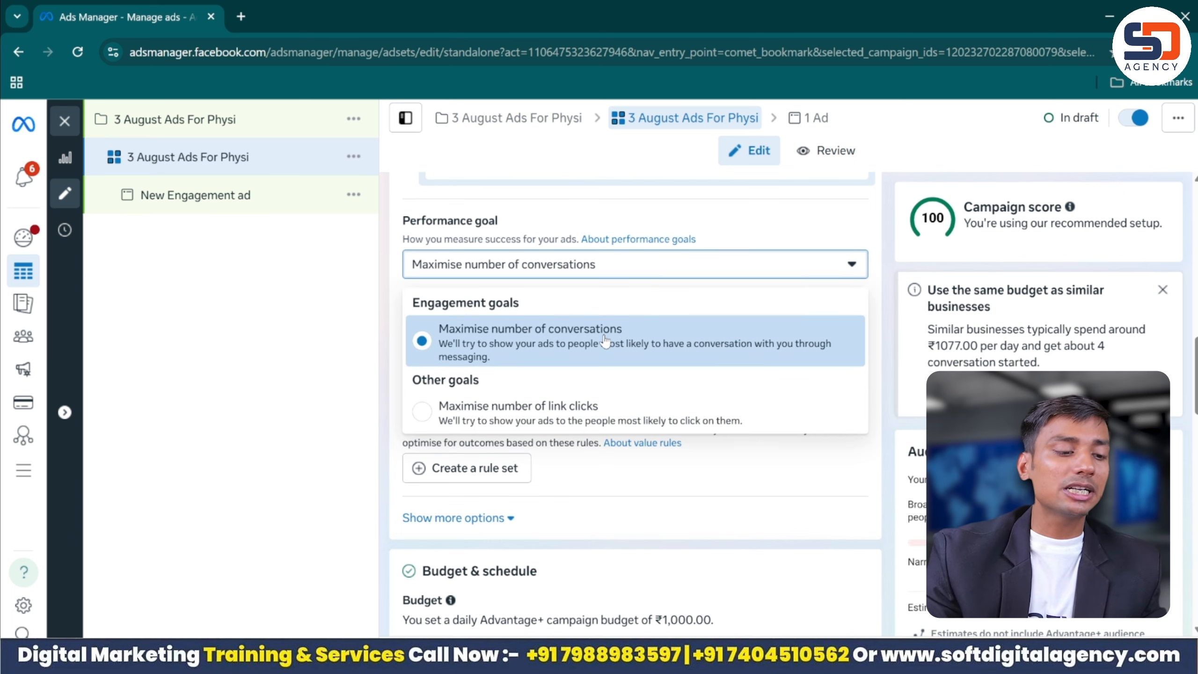
left_click(531, 341)
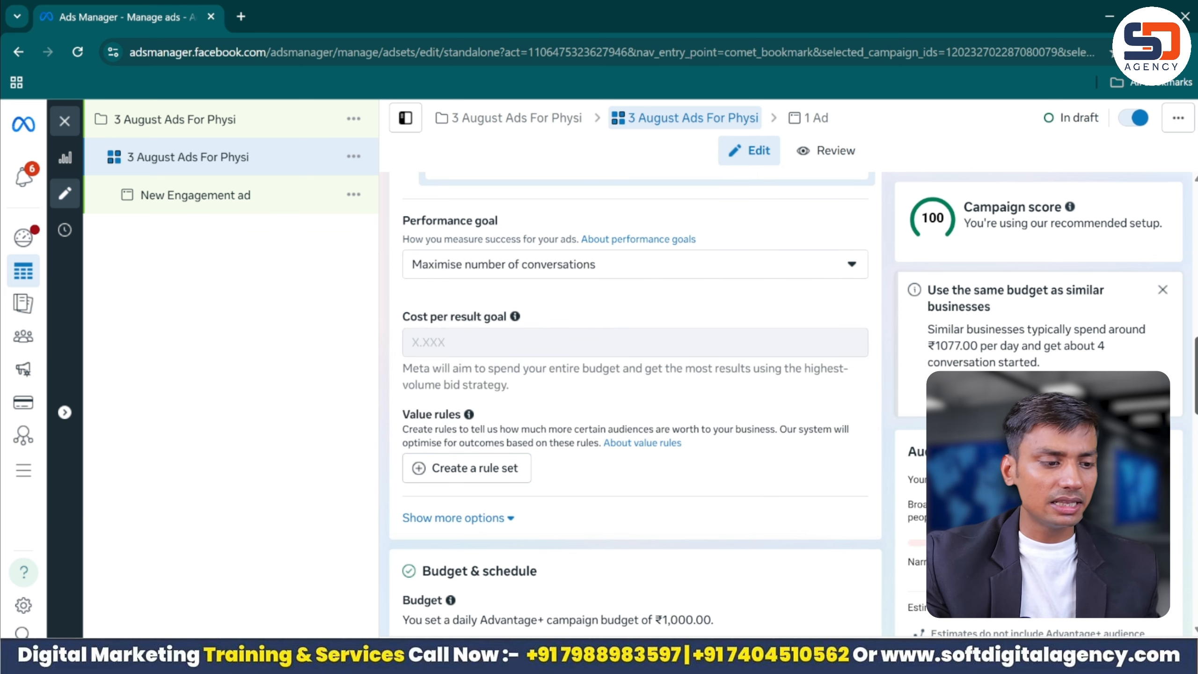
Enable an end date in the ad set's schedule and set it to 9 August 2025
scroll(1193, 354, "down", 8)
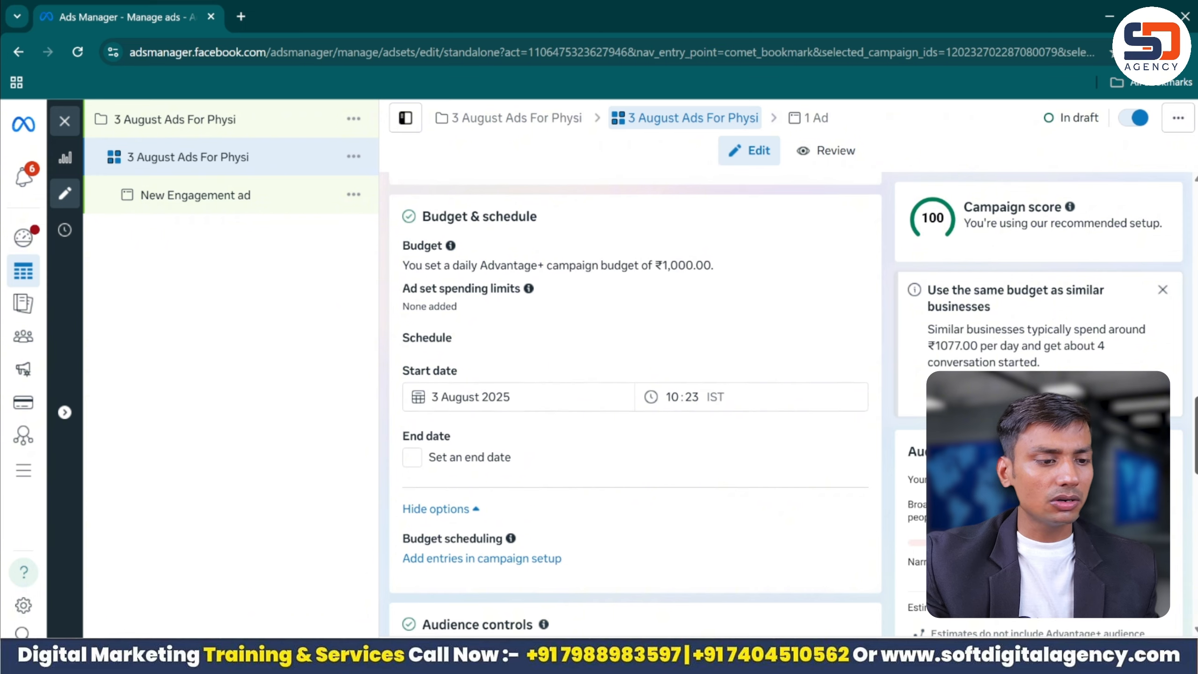
scroll(739, 424, "down", 3)
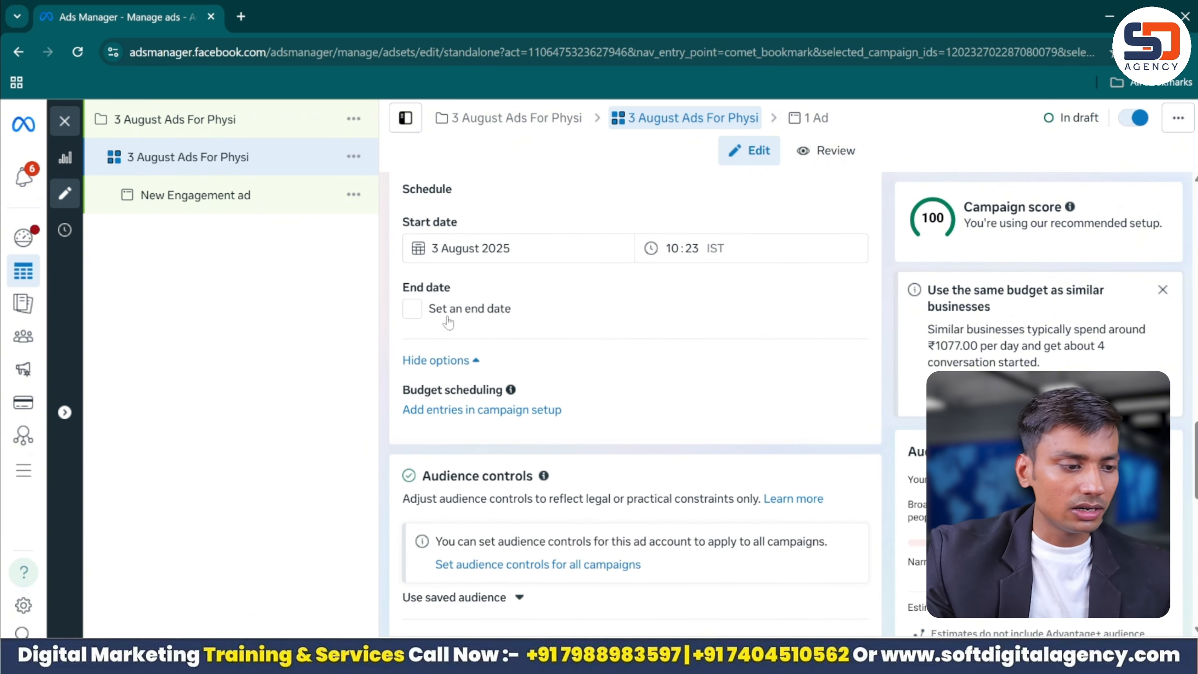
left_click(412, 309)
left_click(500, 346)
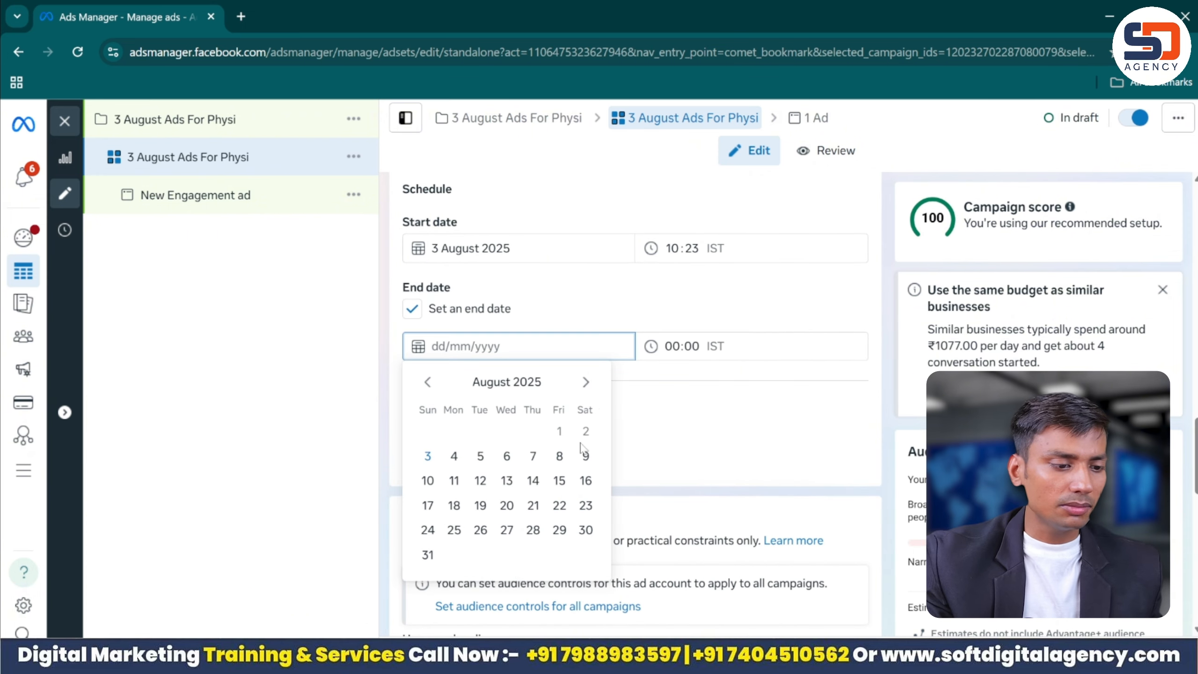
left_click(585, 455)
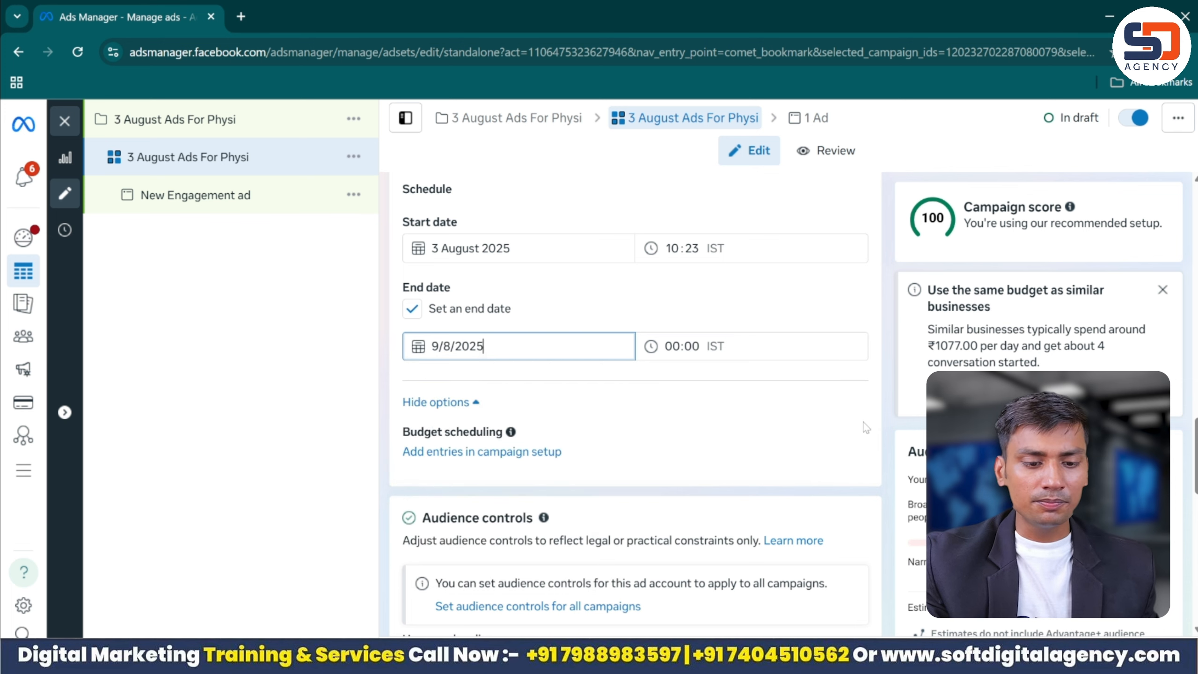
Edit the audience locations and search for "Patel Nagar delhi", replacing India with Delhi Patel Nagar as the included location
scroll(866, 428, "down", 8)
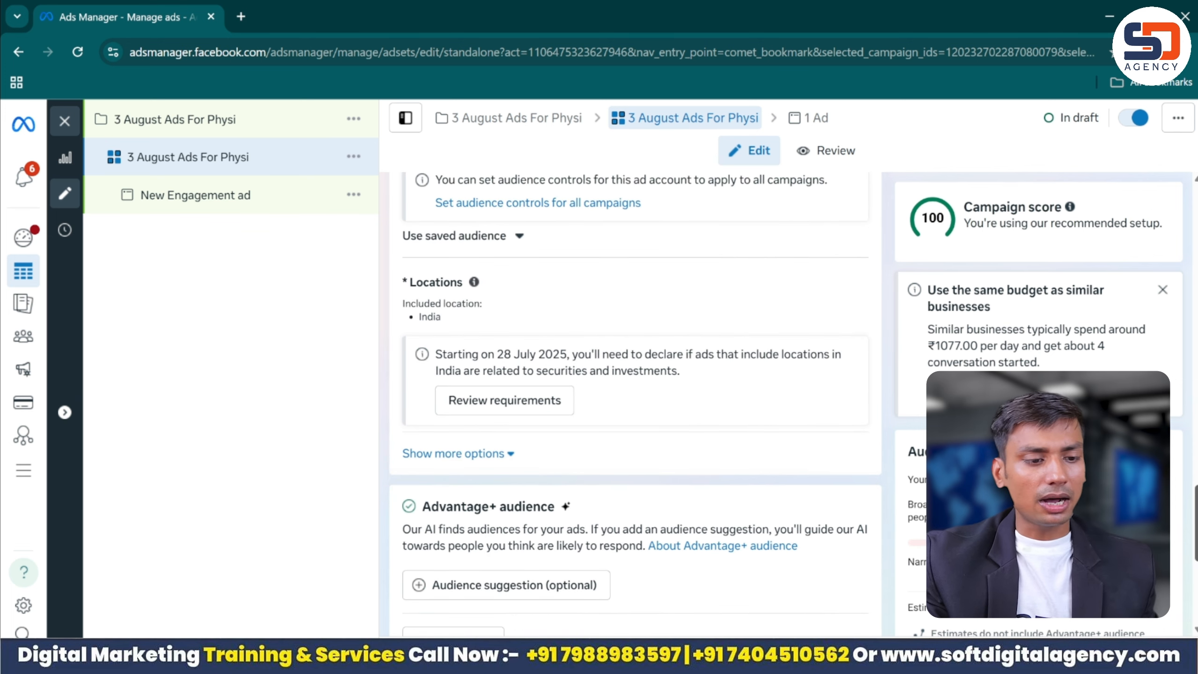
left_click(851, 289)
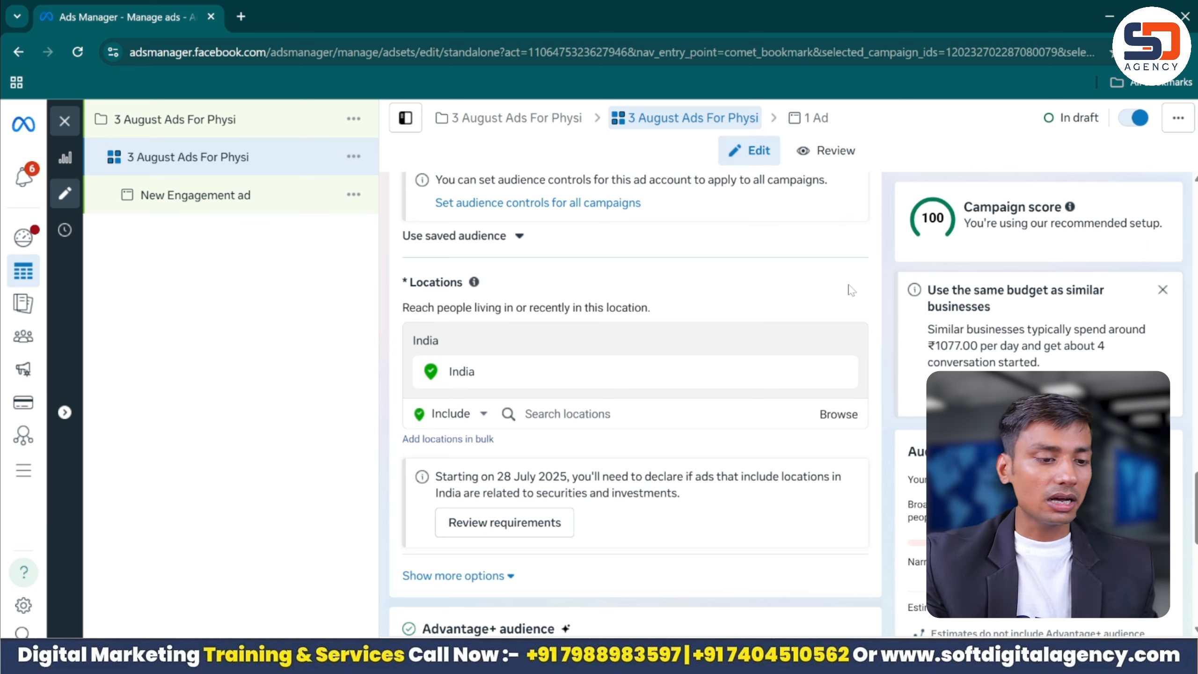
left_click(823, 419)
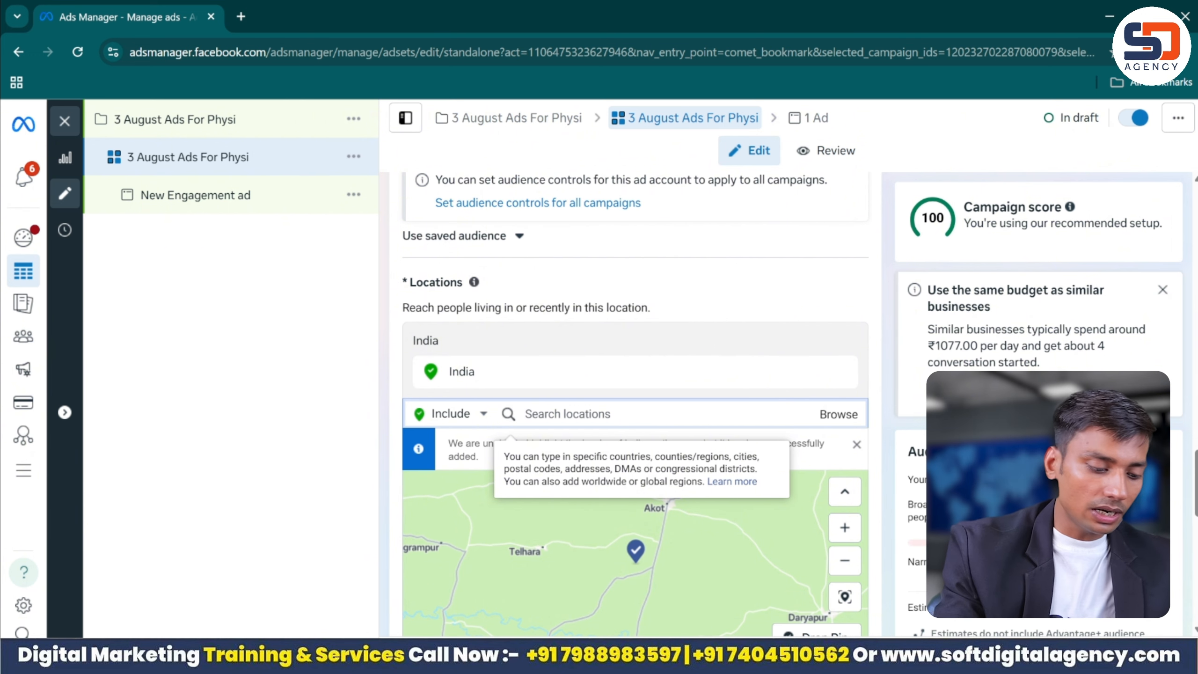
type("Patle")
key("BackSpace")
key("BackSpace")
key("BackSpace")
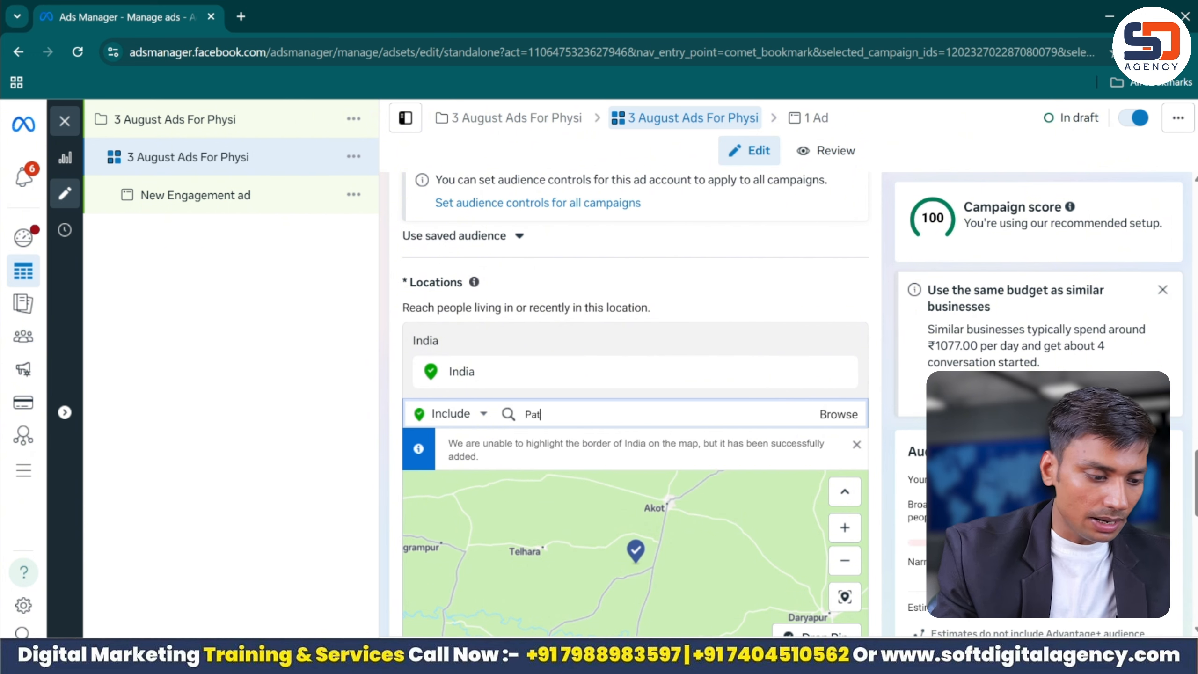
type("tel Na")
type("gar d")
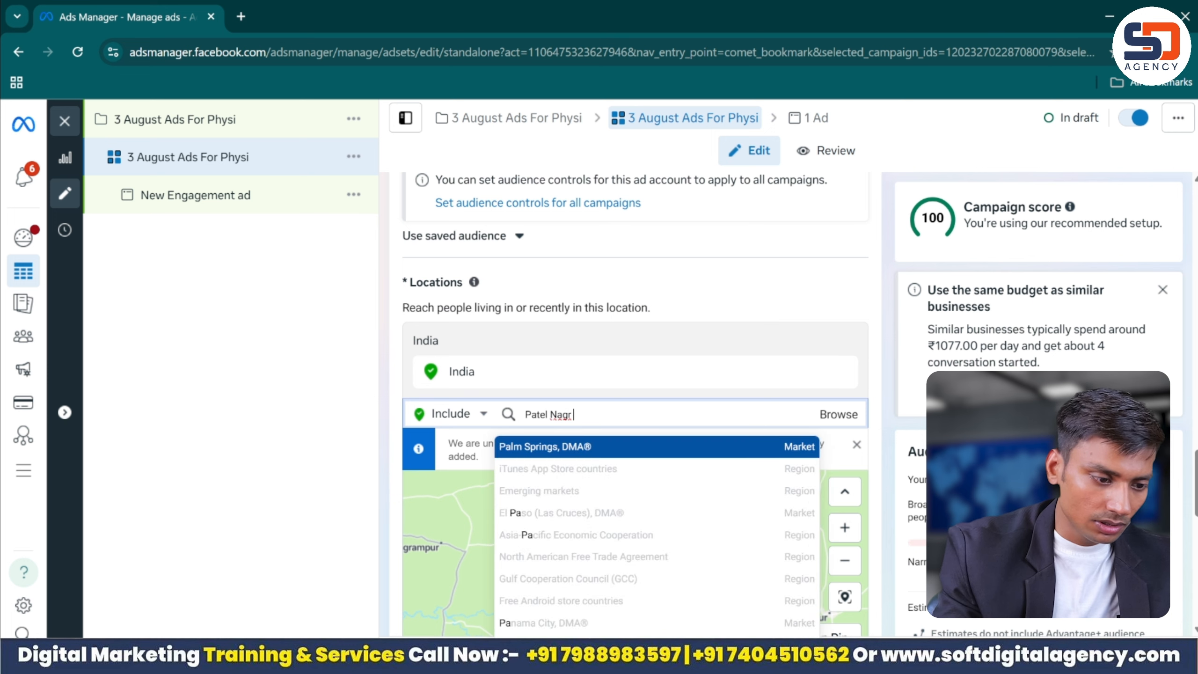
type("elhi")
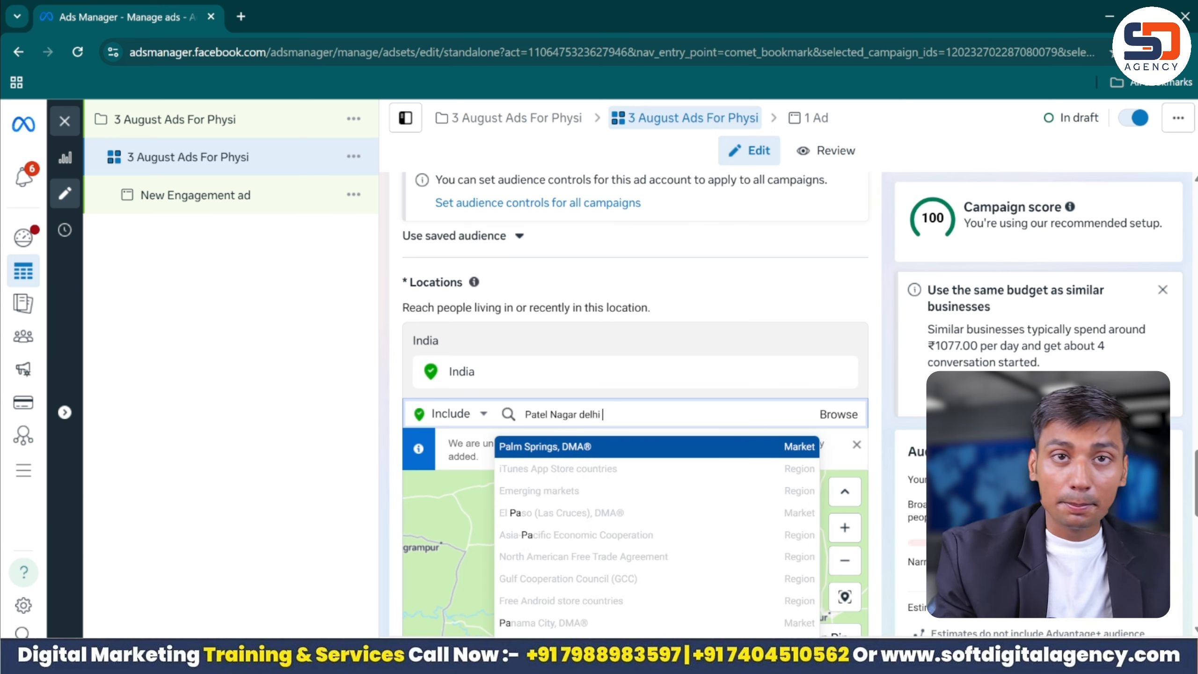
left_click(681, 454)
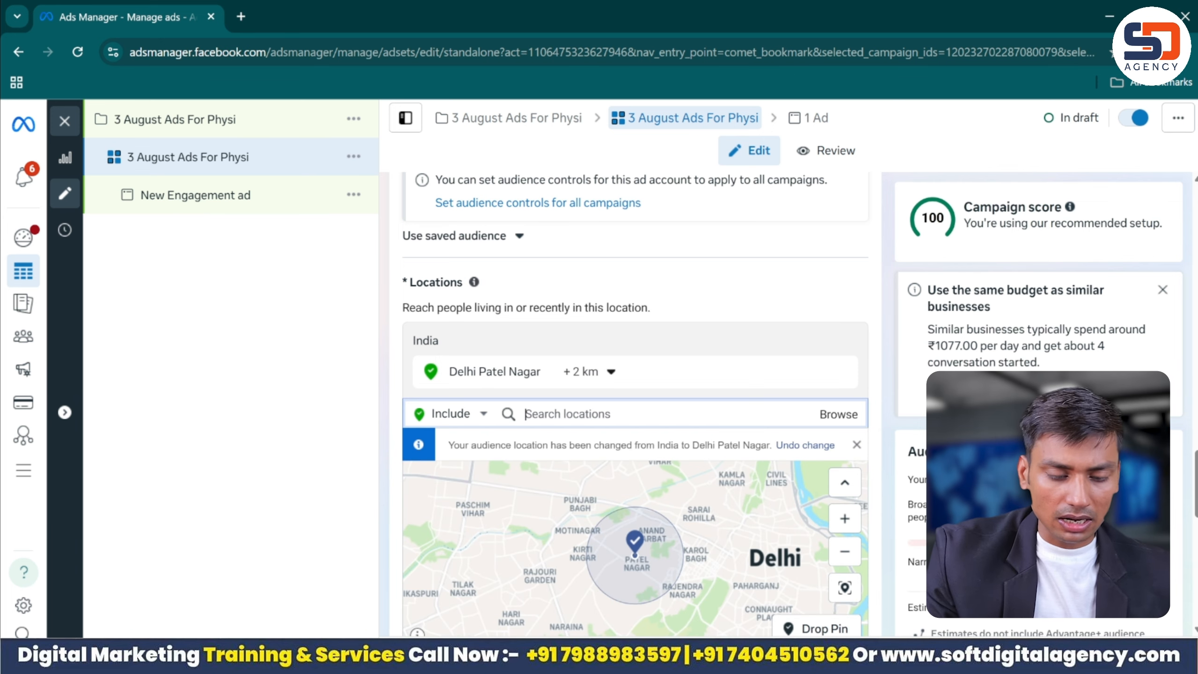
Set the targeting radius around Delhi Patel Nagar to 4 km and check the covered area on the map
scroll(795, 599, "down", 2)
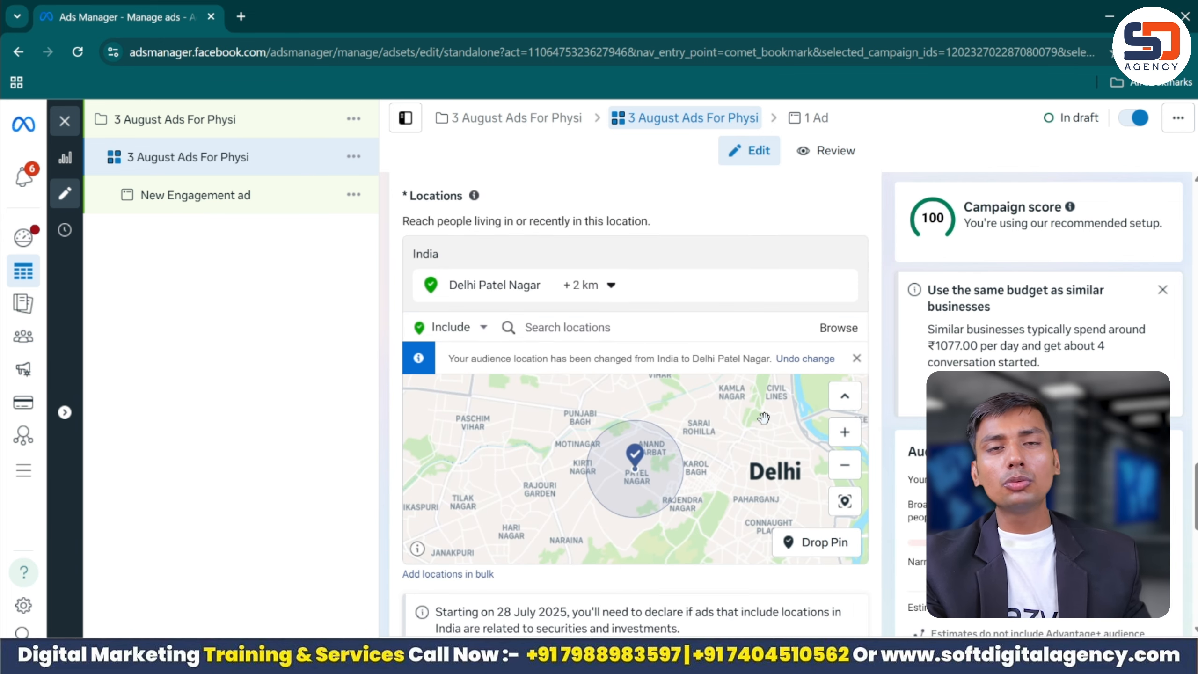
left_click(611, 286)
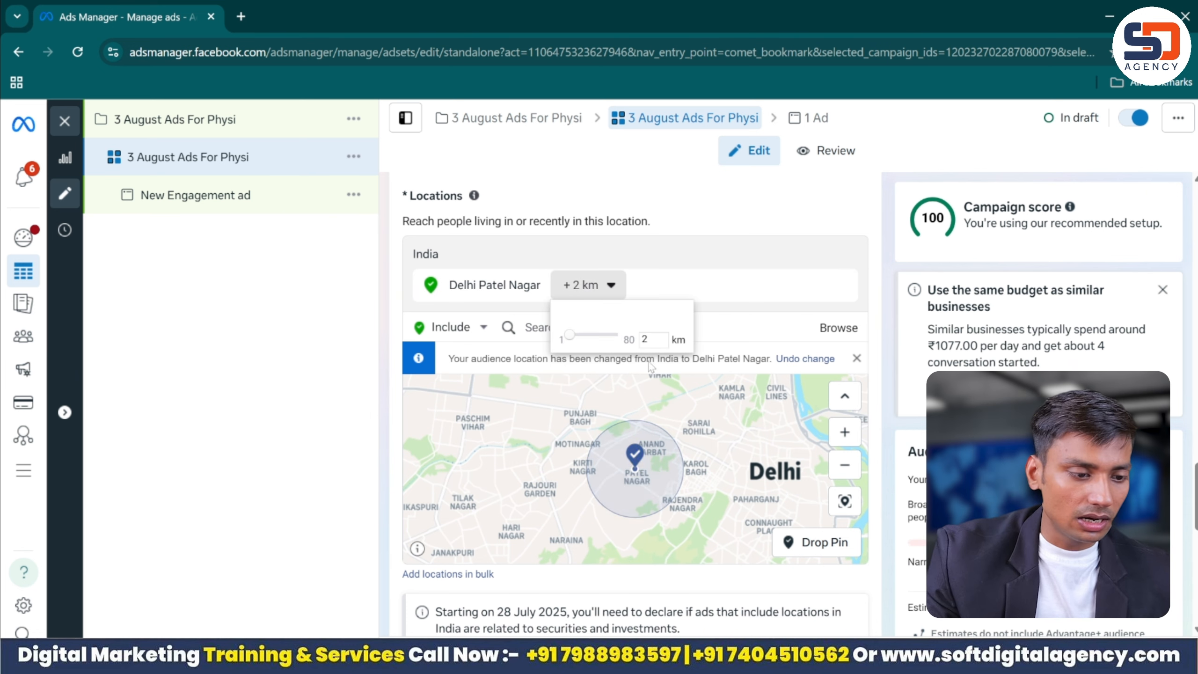
type("4")
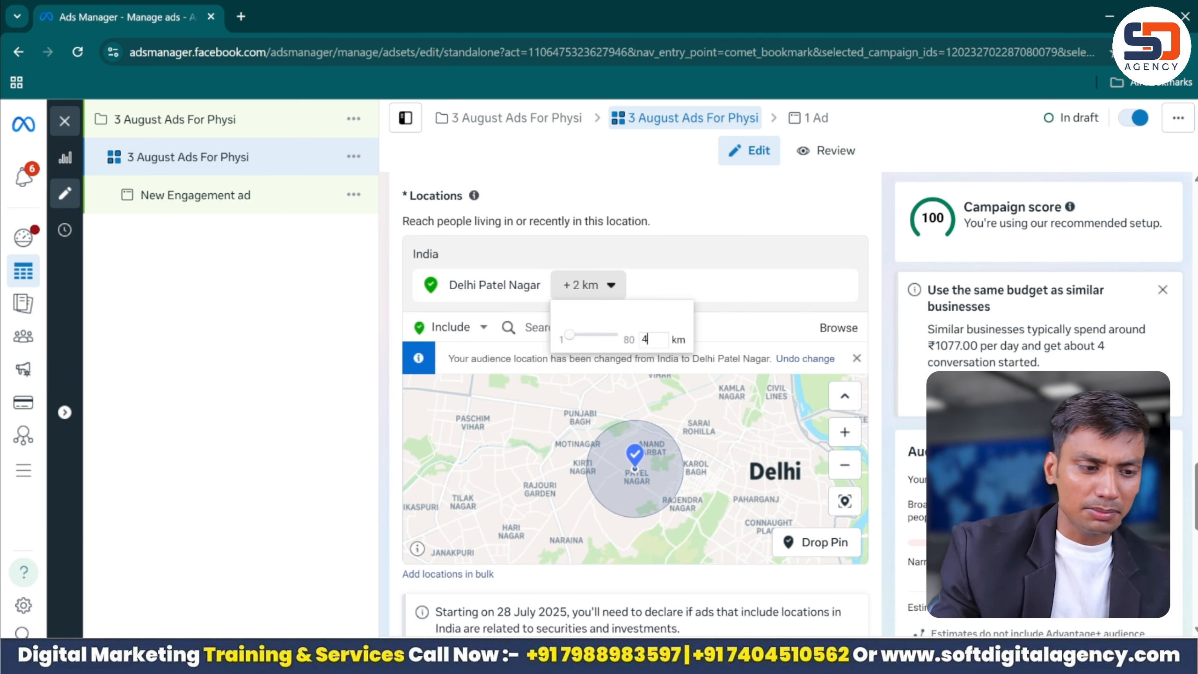
key("Return")
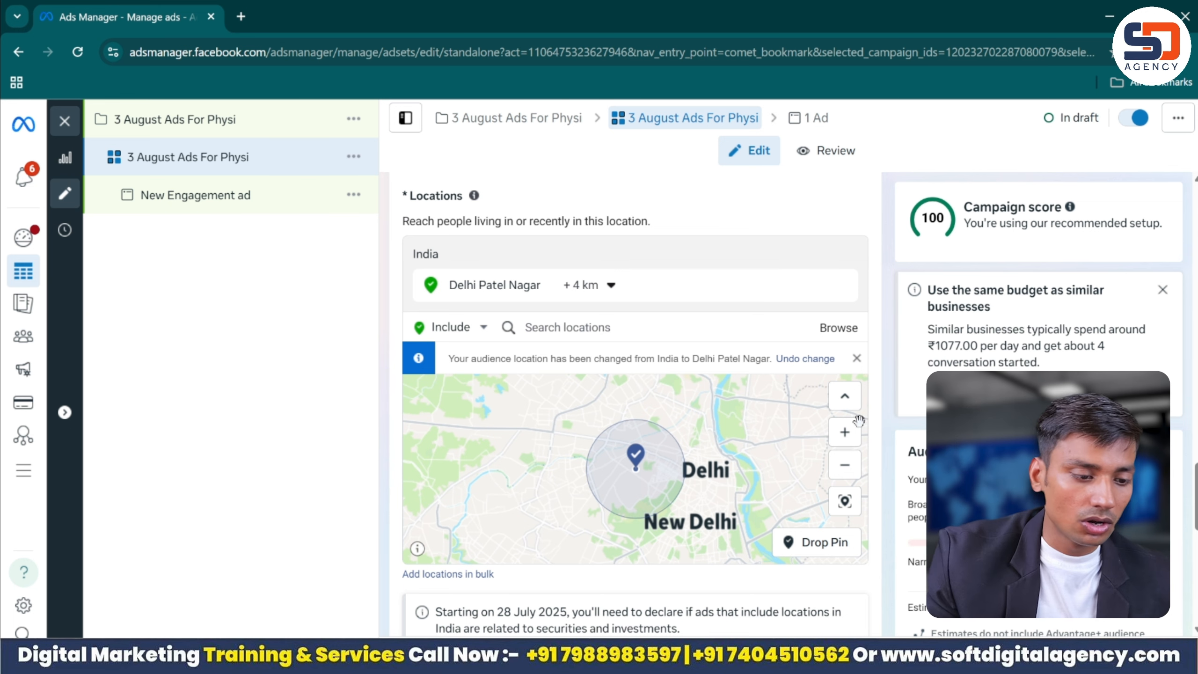
left_click(844, 432)
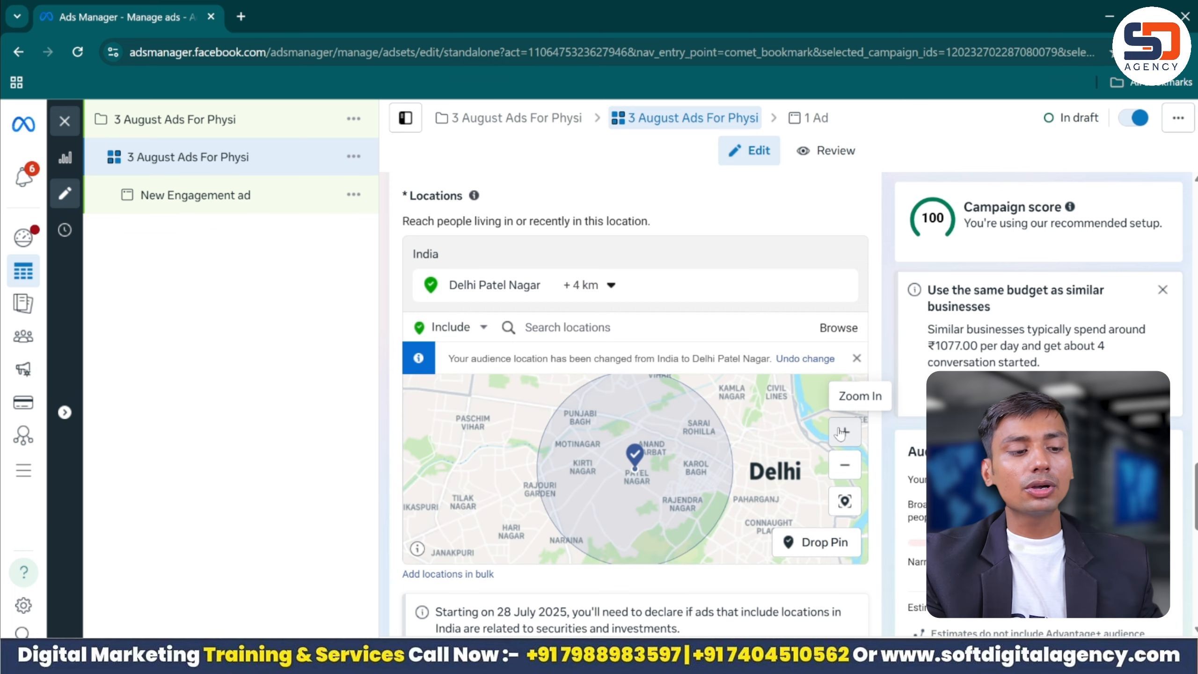
left_click(842, 432)
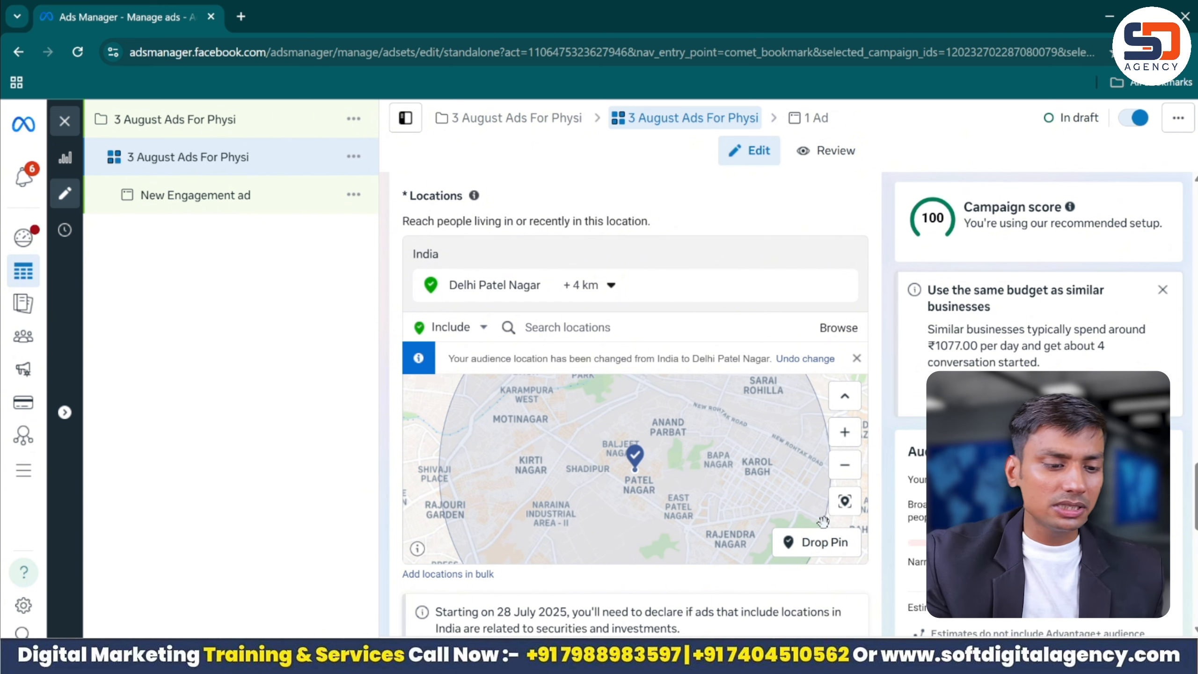
left_click(842, 469)
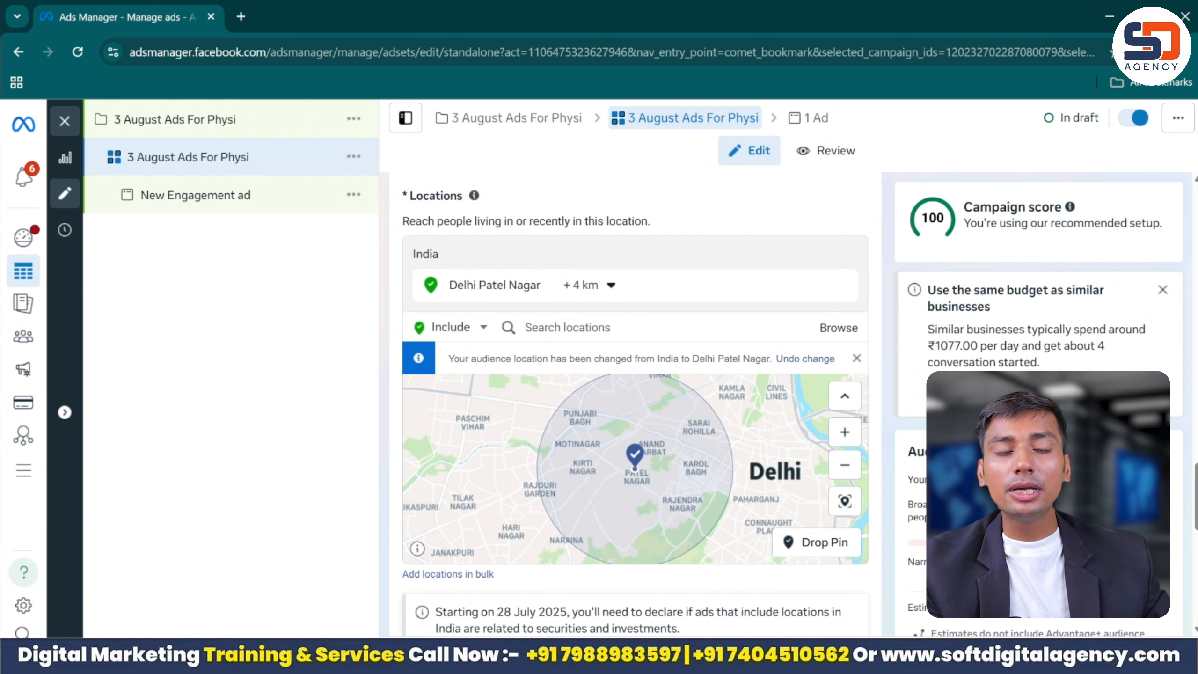
Try excluding the saved "Pin Code" location list from the targeting, and remove that exclusion again
left_click(481, 325)
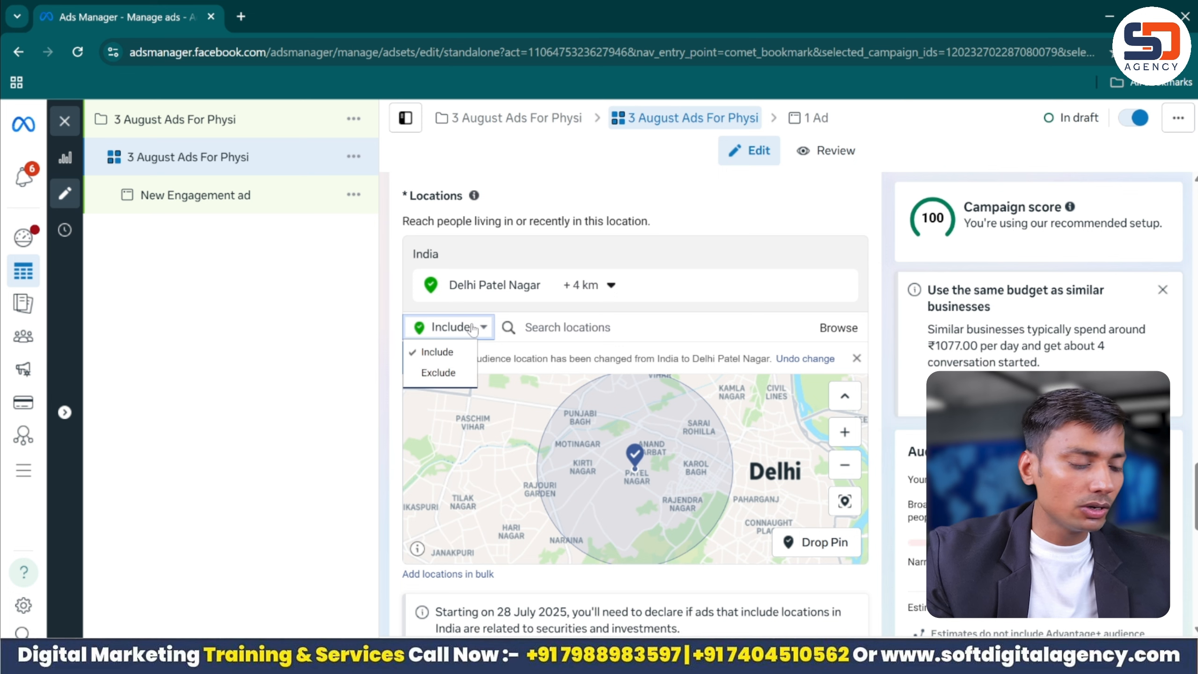
left_click(447, 372)
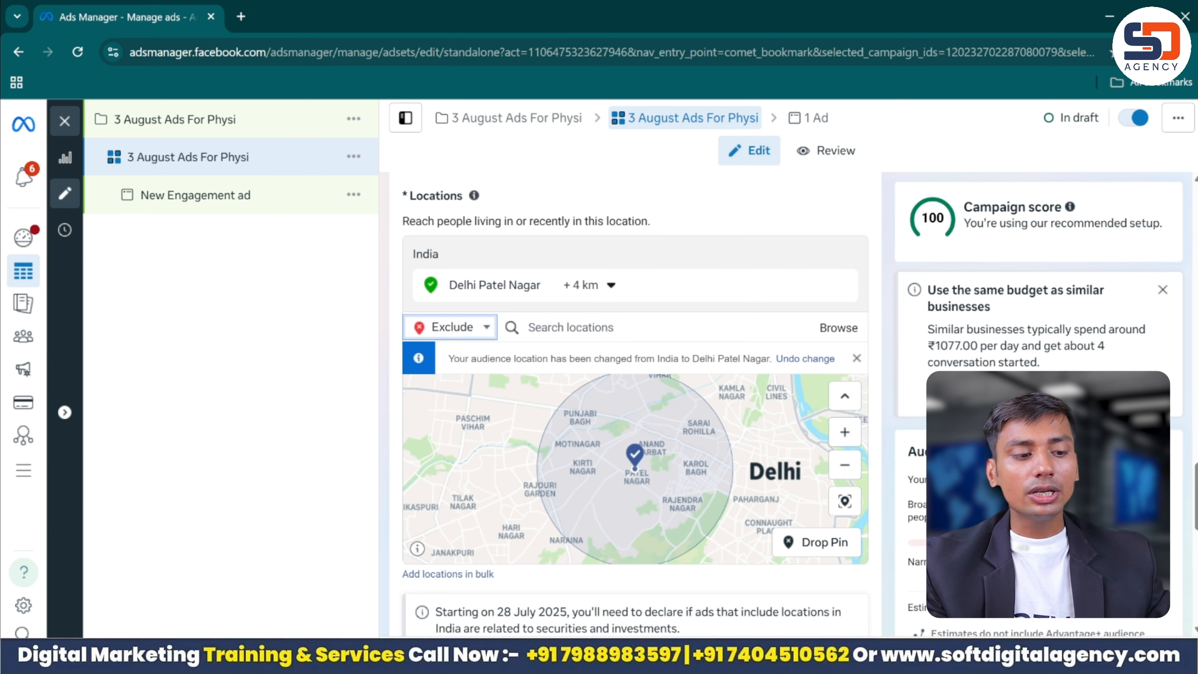
left_click(547, 328)
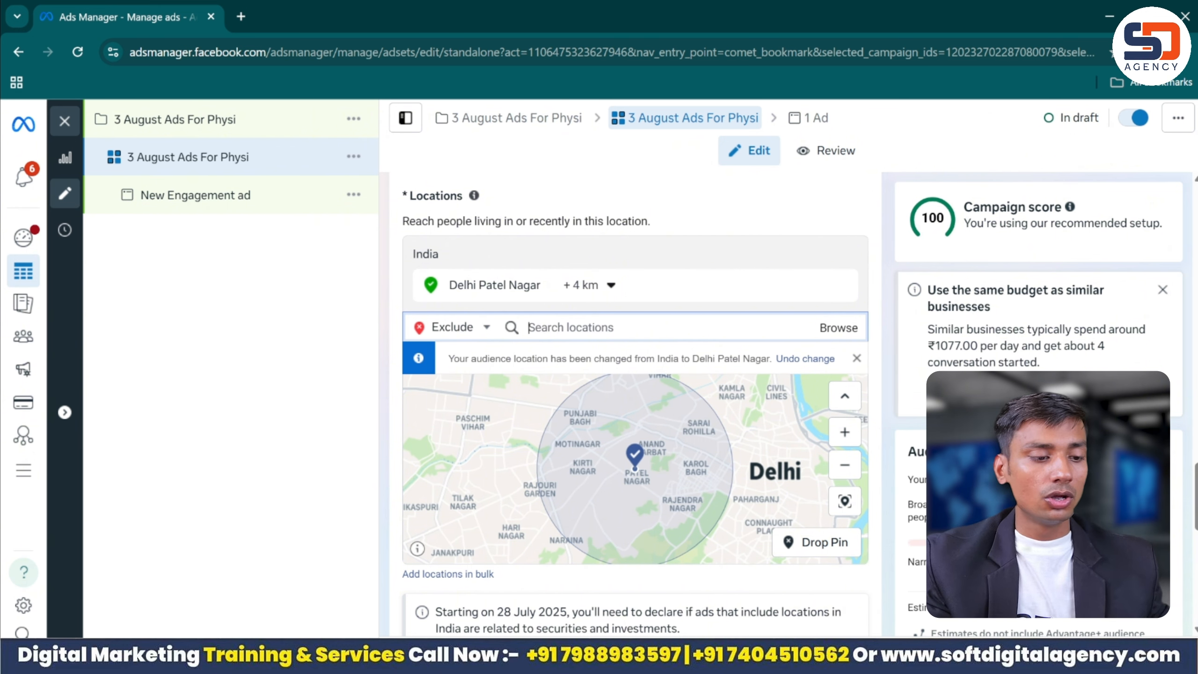
left_click(835, 331)
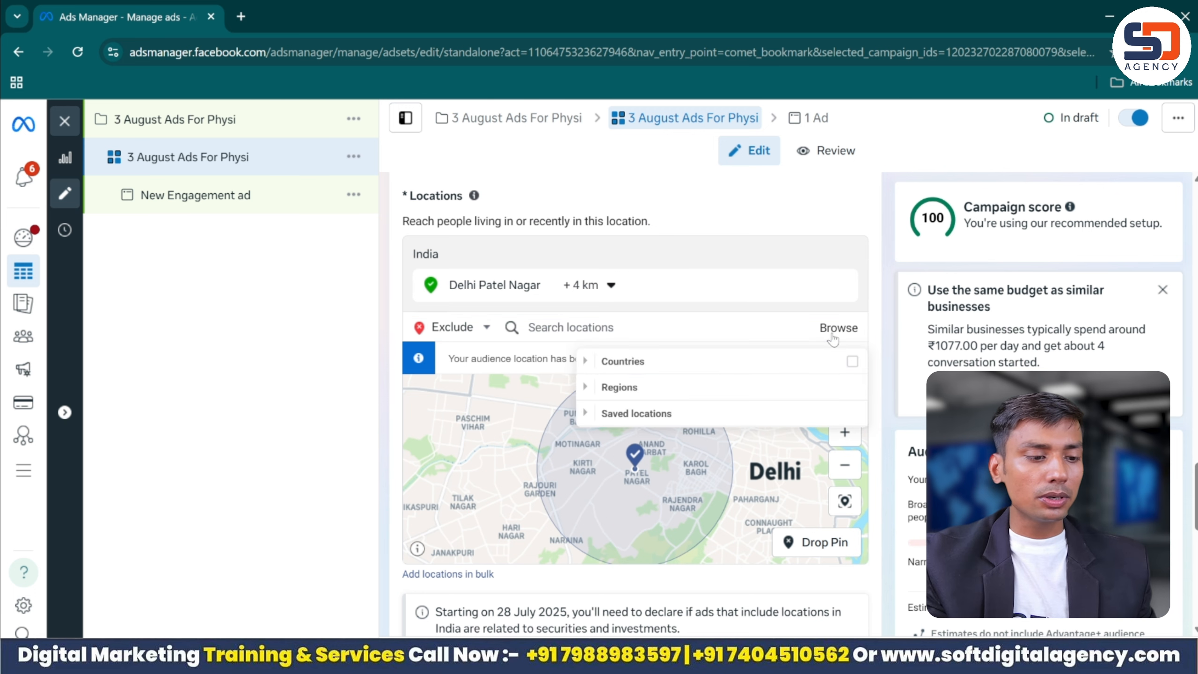
left_click(586, 414)
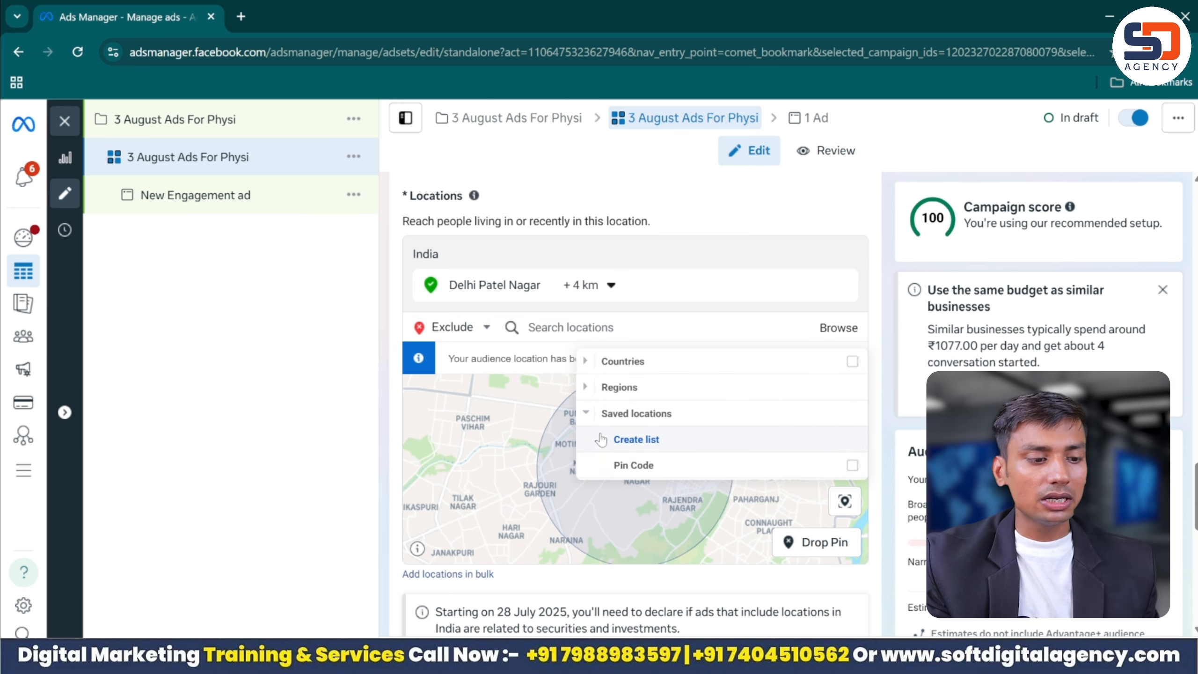
left_click(612, 466)
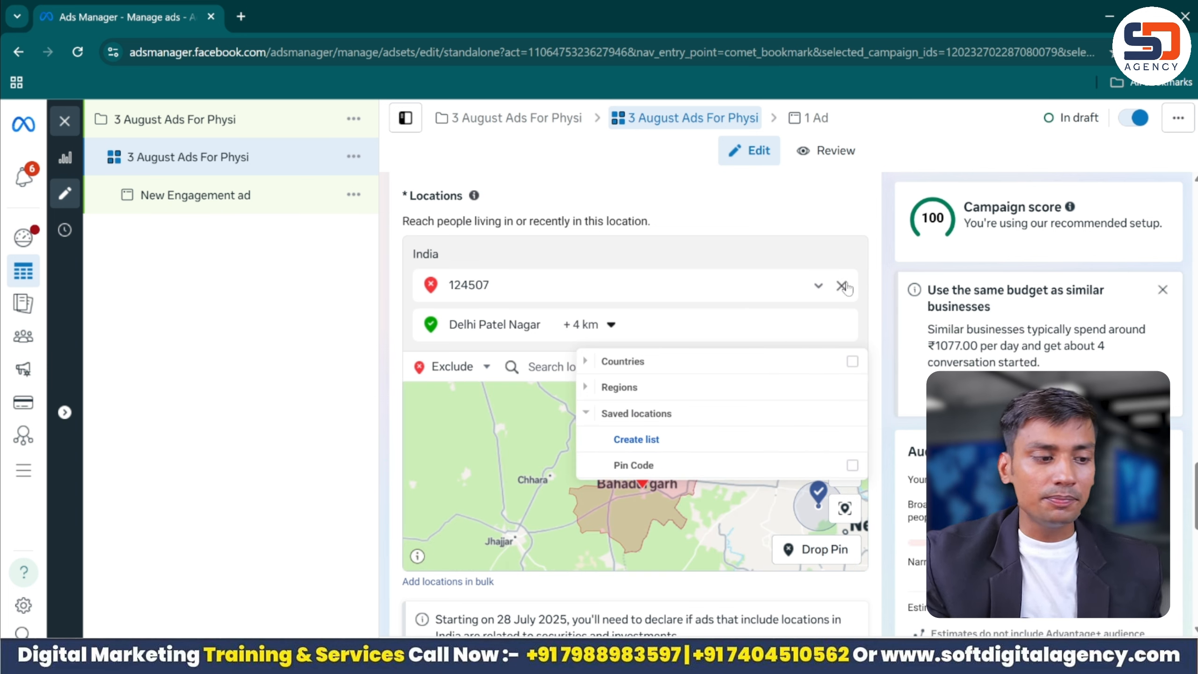
left_click(843, 286)
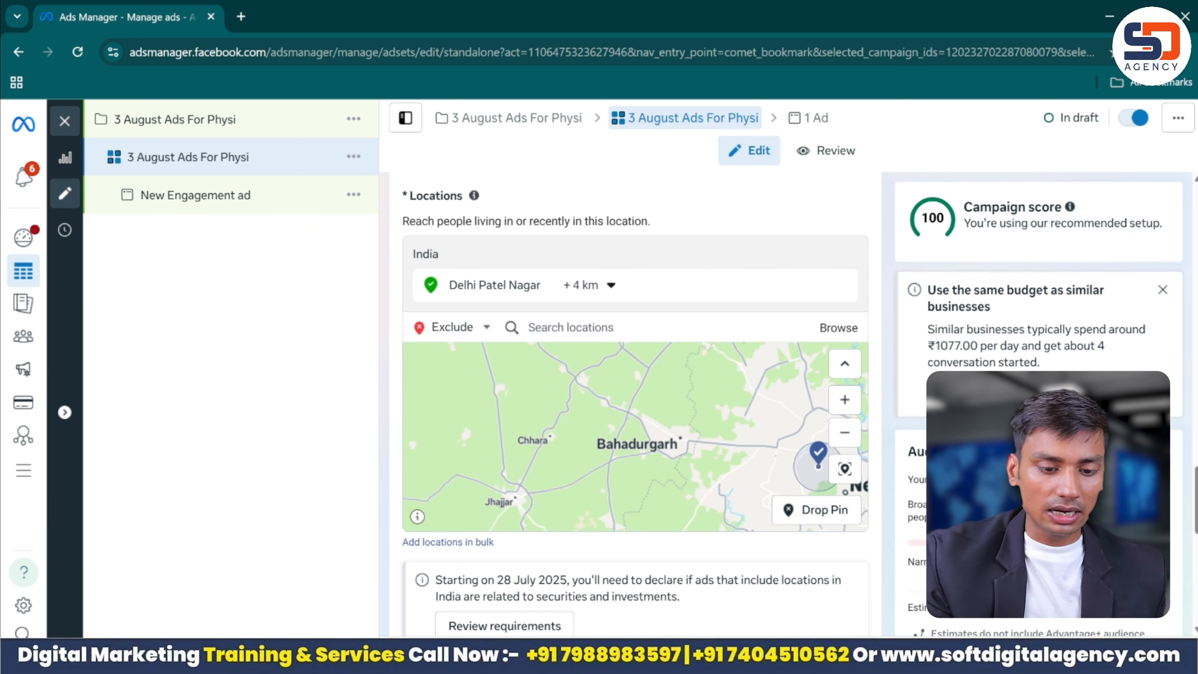
Switch the ad set from Advantage+ audience to the original audience options
scroll(636, 371, "down", 3)
scroll(745, 431, "down", 10)
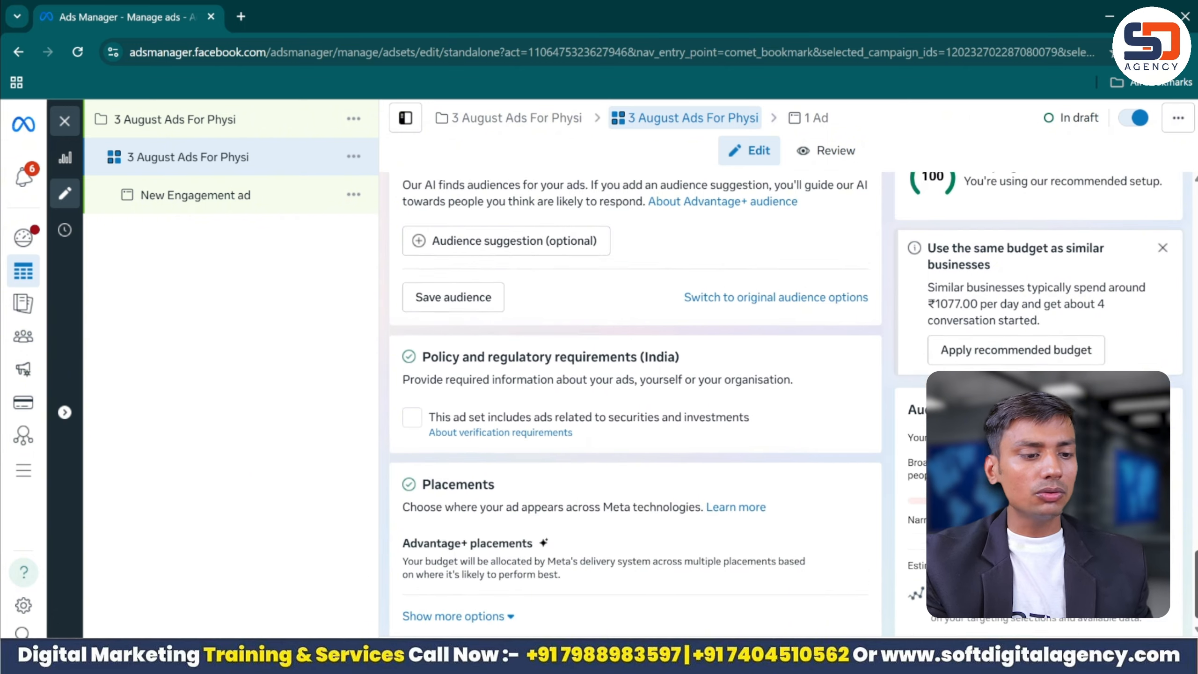
scroll(746, 431, "up", 3)
left_click(747, 414)
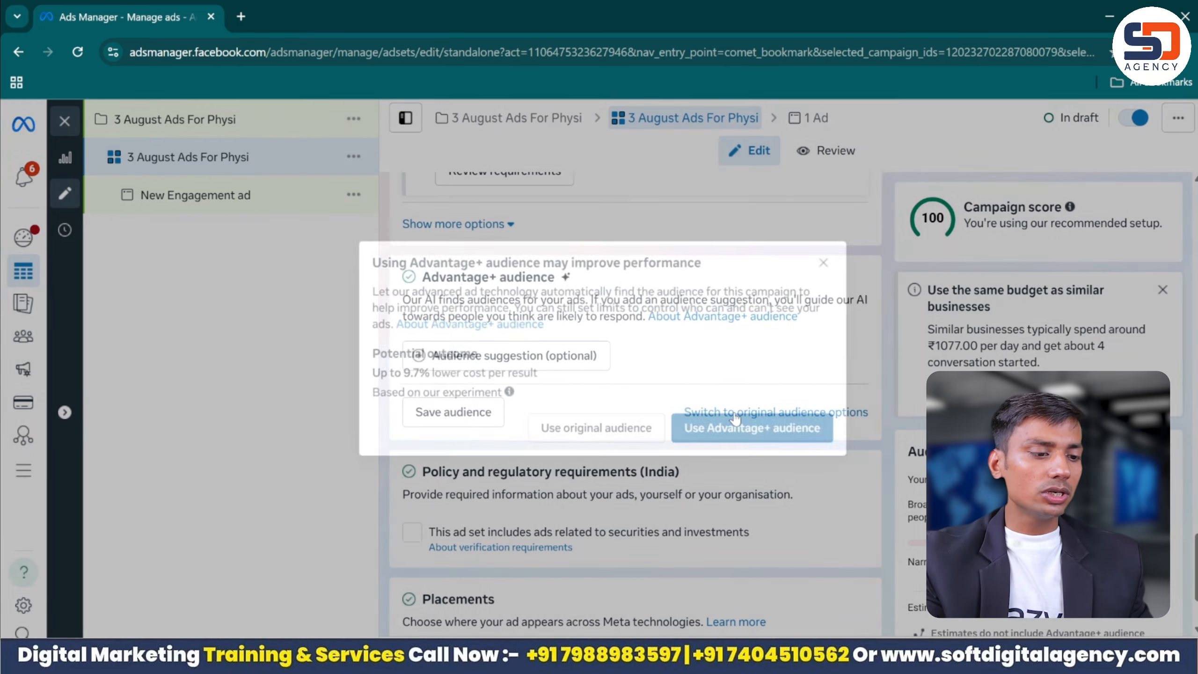